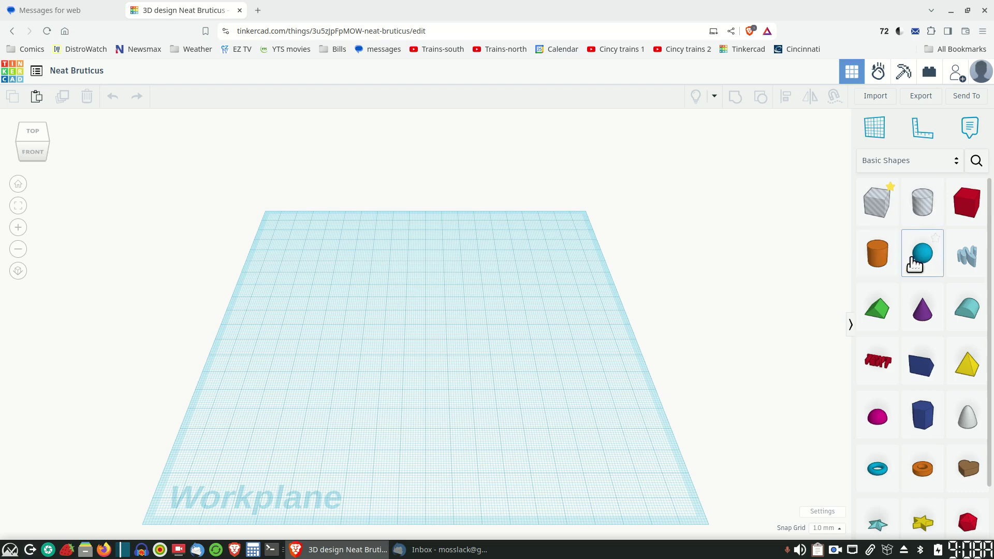
# Step: Place two solid spheres on the workplane, one near the middle and the second beside it to the right
pyautogui.moveTo(921, 262); pyautogui.dragTo(458, 300)
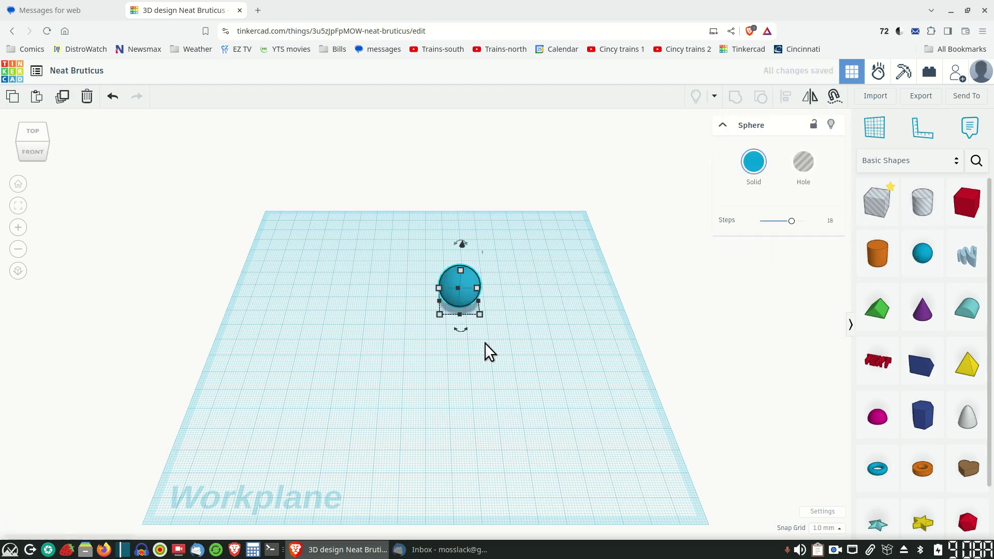
pyautogui.click(527, 340)
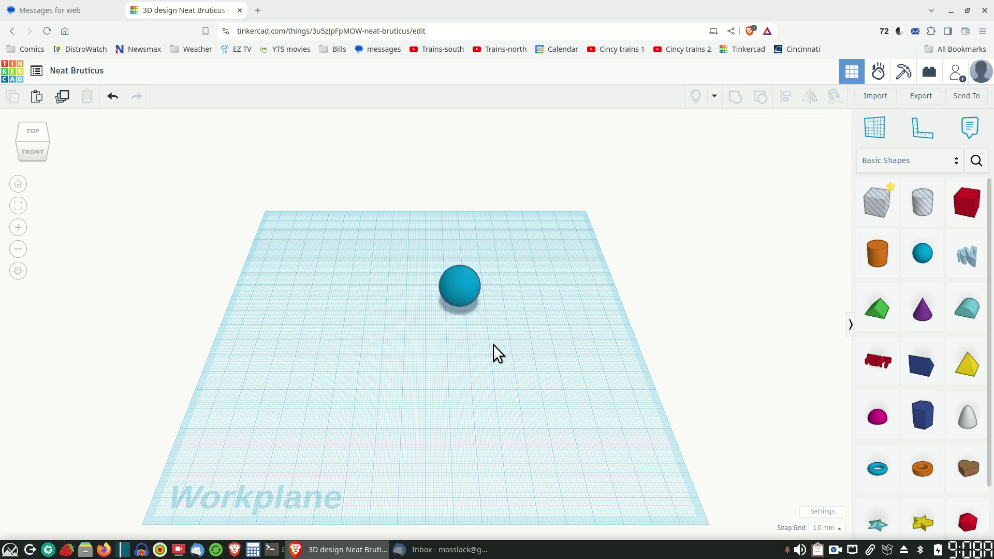
pyautogui.moveTo(493, 345); pyautogui.dragTo(479, 372, button='right')
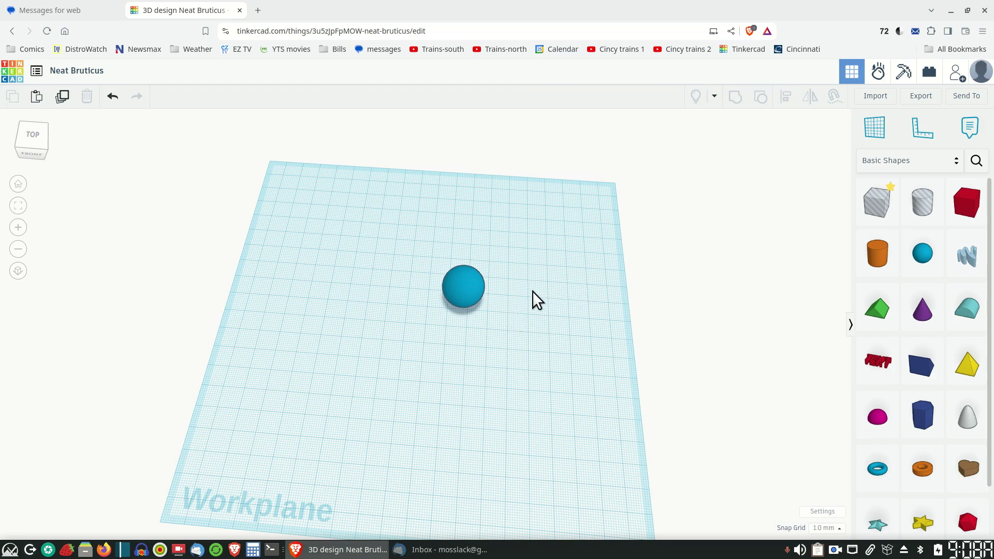
pyautogui.click(921, 254)
pyautogui.click(568, 301)
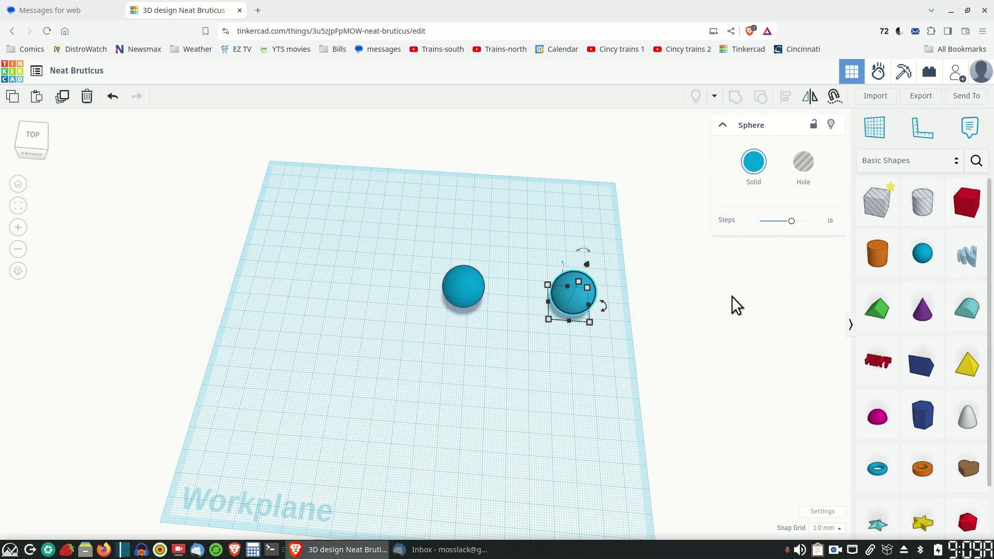
# Step: Add a cylinder behind the two spheres and rotate it 90° so it lies horizontally along the workplane's width
pyautogui.moveTo(880, 261); pyautogui.dragTo(530, 231)
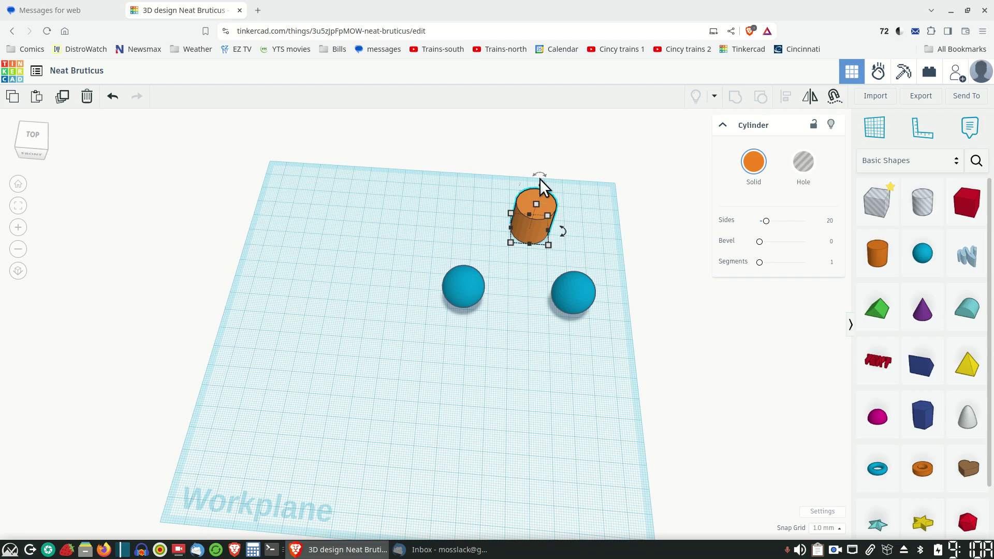
pyautogui.moveTo(536, 175)
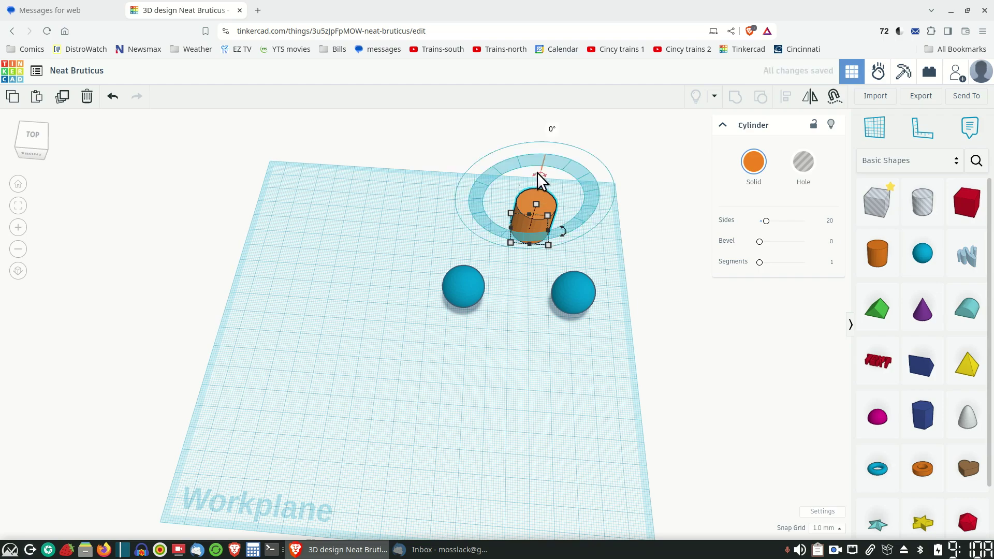
pyautogui.click(552, 128)
pyautogui.write('90')
pyautogui.press('Return')
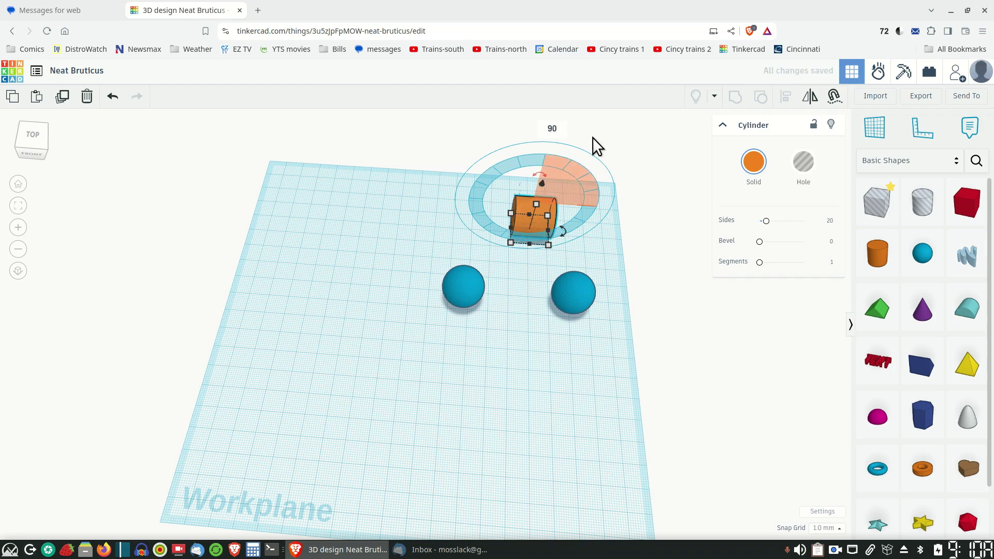
pyautogui.click(525, 316)
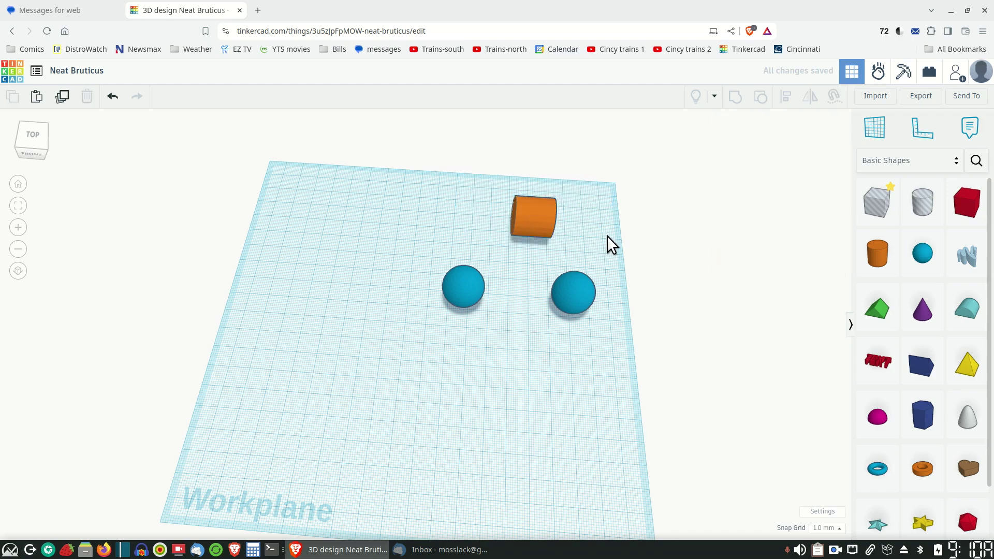
pyautogui.moveTo(607, 236); pyautogui.dragTo(614, 313, button='right')
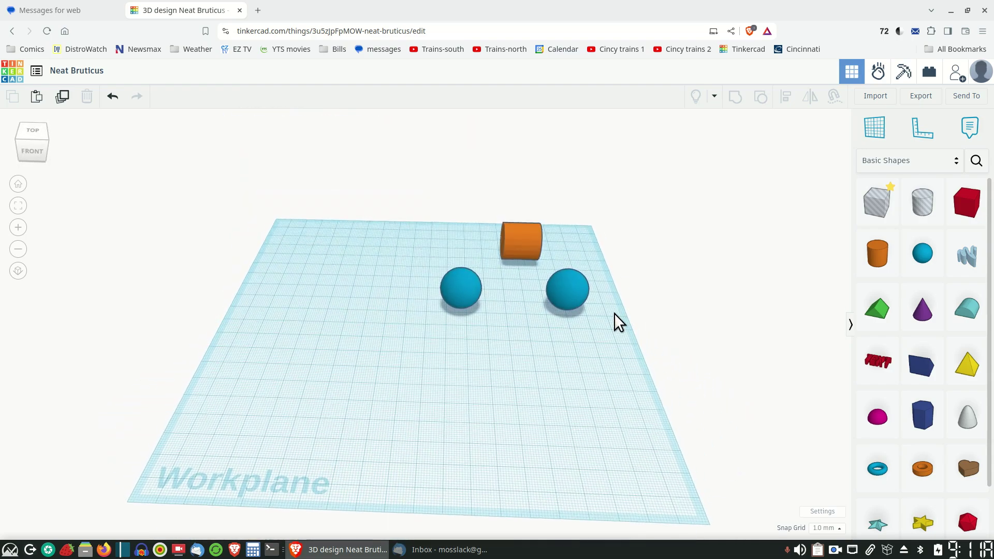
# Step: Spread the two spheres apart toward opposite sides of the workplane and move the cylinder between them
pyautogui.click(519, 252)
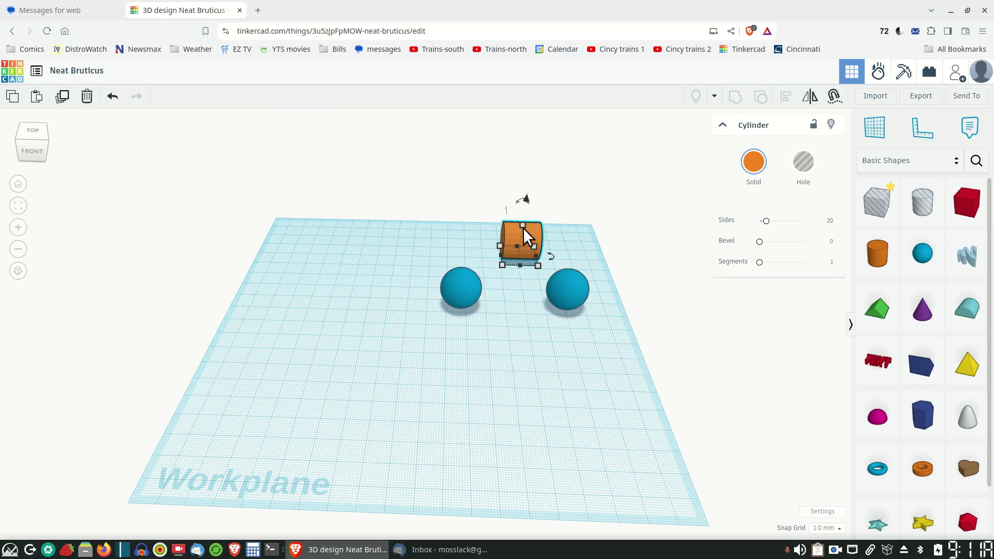
pyautogui.moveTo(526, 203); pyautogui.dragTo(525, 202)
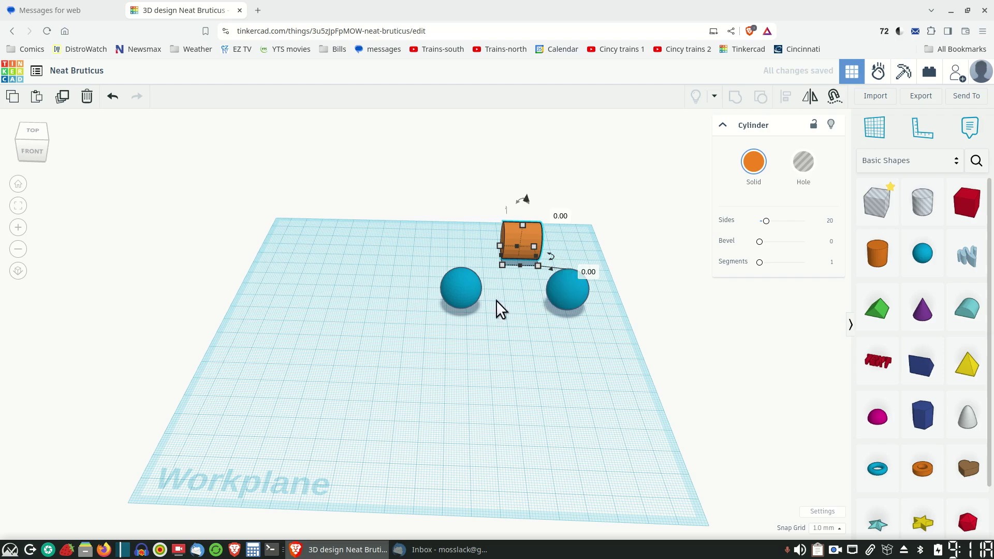
pyautogui.moveTo(467, 295); pyautogui.dragTo(299, 263)
pyautogui.moveTo(572, 291); pyautogui.dragTo(660, 289)
pyautogui.moveTo(517, 244); pyautogui.dragTo(423, 280)
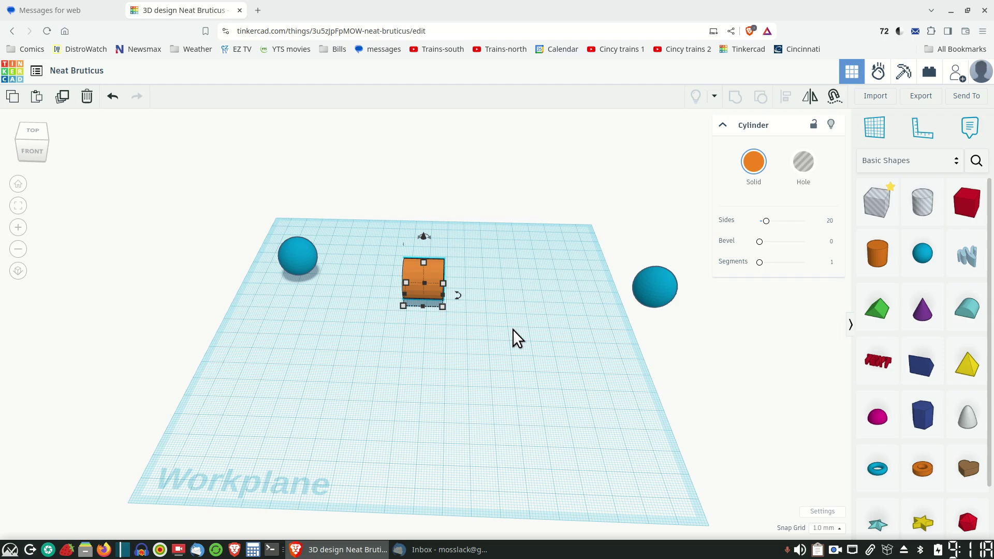
# Step: Set the cylinder's length to 130 mm and shift it into the gap between the two spheres
pyautogui.moveTo(442, 305)
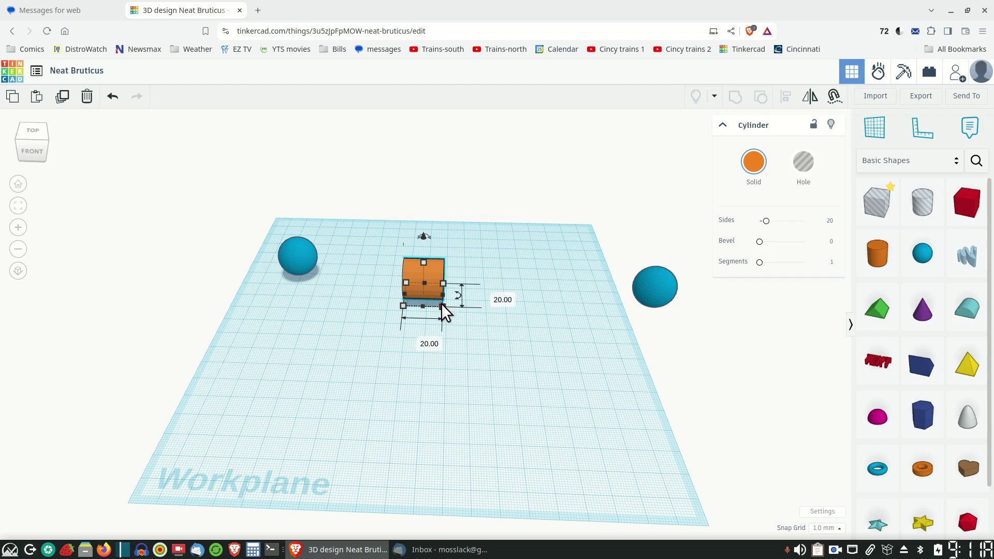
pyautogui.click(417, 342)
pyautogui.write('130')
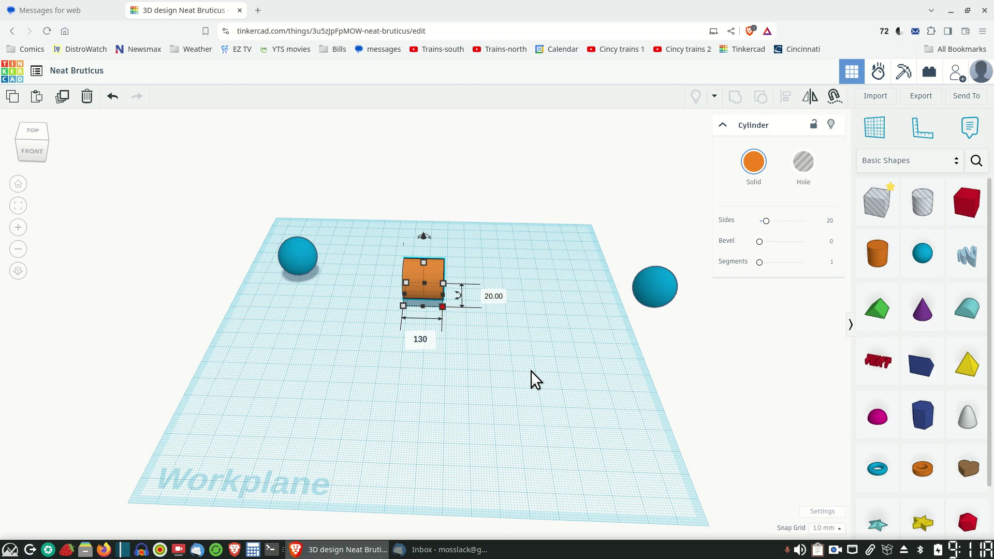
pyautogui.press('Return')
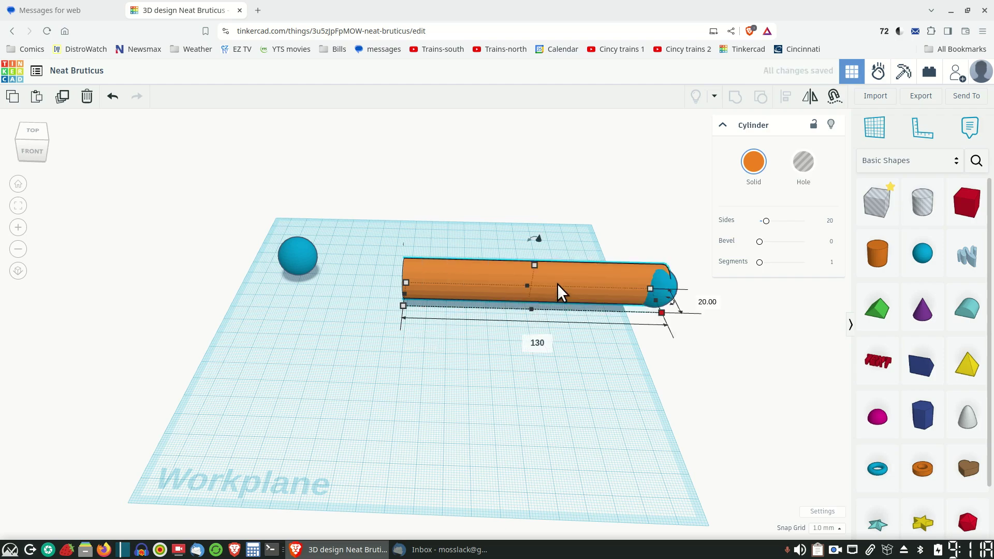
pyautogui.moveTo(484, 271); pyautogui.dragTo(403, 262)
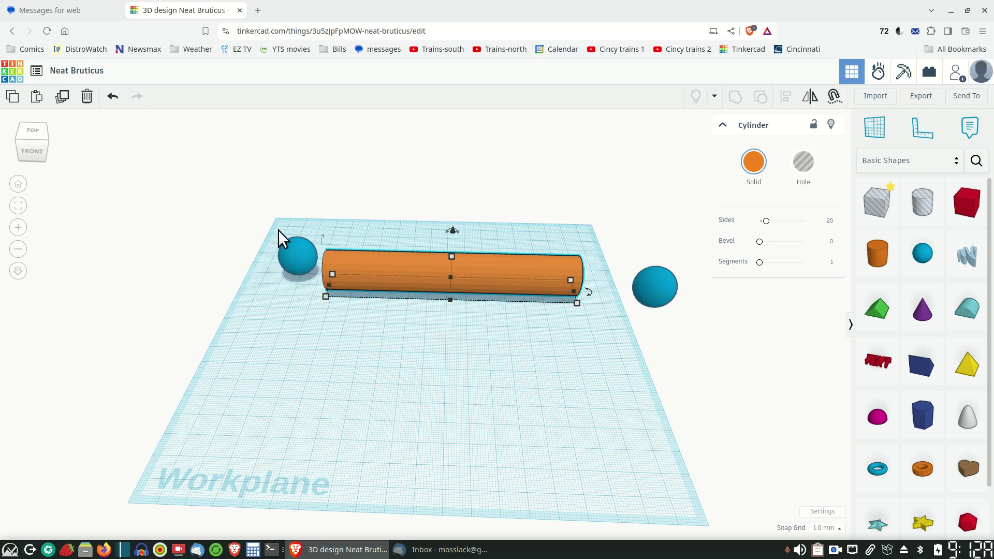
# Step: Align the left sphere and the cylinder on their front-to-back centers
pyautogui.moveTo(271, 219); pyautogui.dragTo(360, 296)
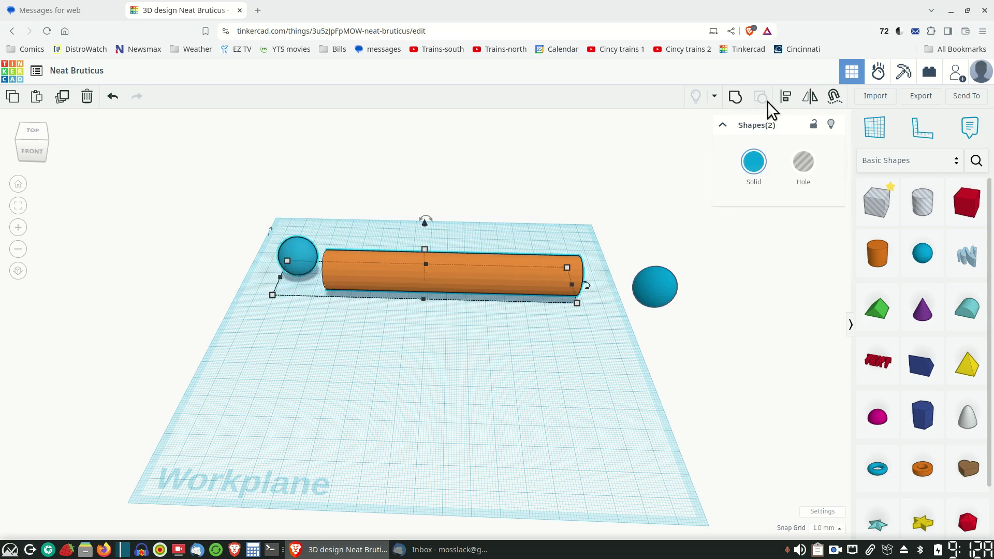
pyautogui.click(783, 99)
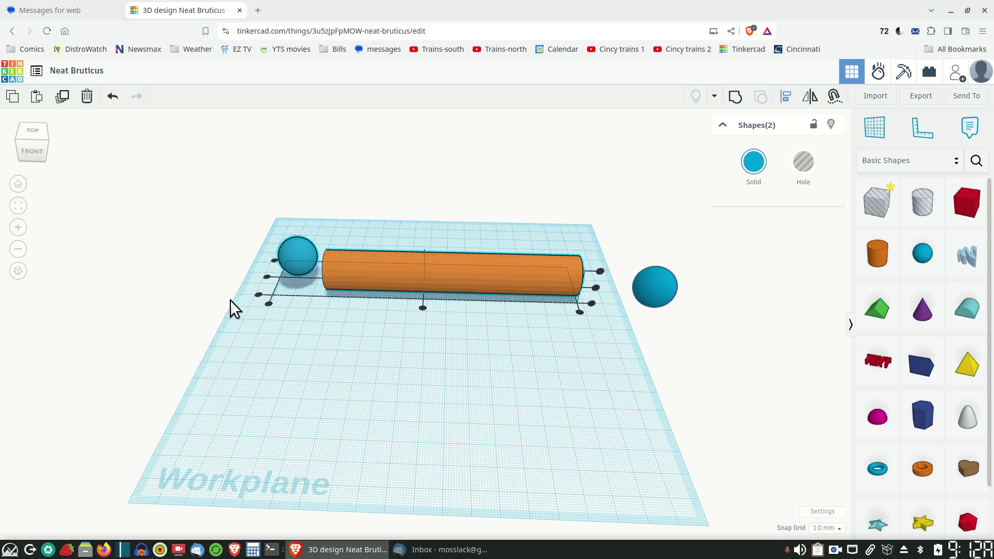
pyautogui.click(266, 278)
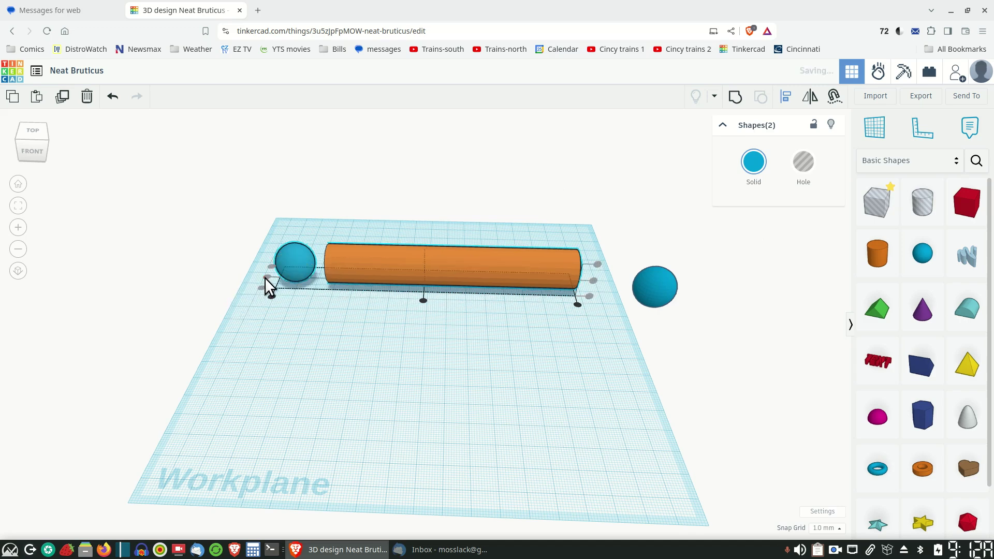
pyautogui.click(417, 333)
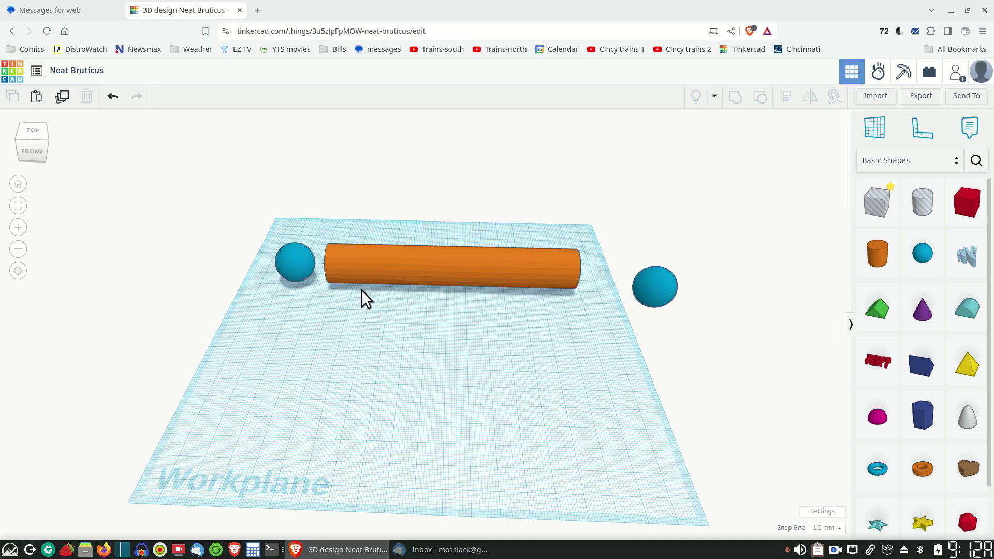
# Step: Nudge the cylinder left until its end reaches the middle of the left sphere, forming a rounded end
pyautogui.click(377, 273)
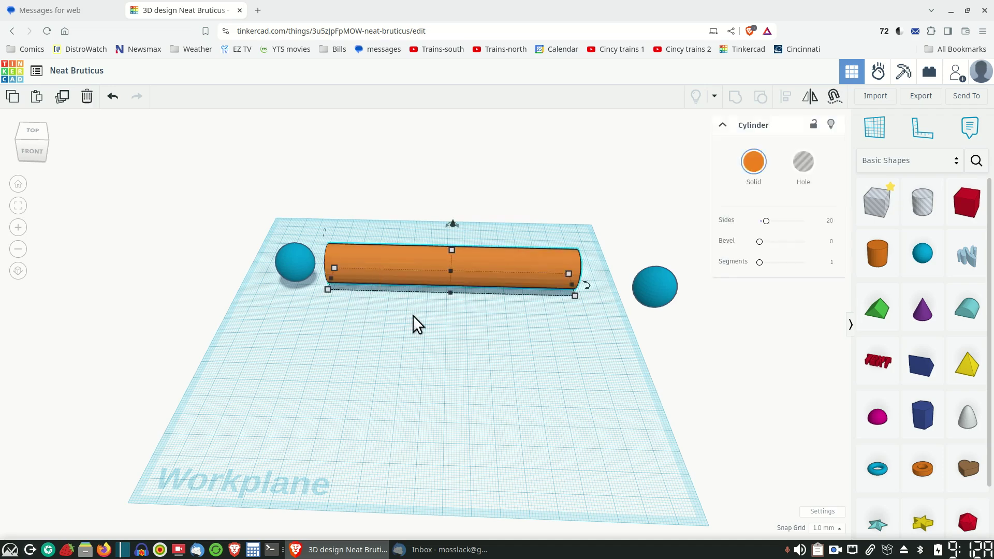
pyautogui.press('Left')
pyautogui.press('Left')
pyautogui.press('Left')
pyautogui.press('Left')
pyautogui.press('Left')
pyautogui.press('Left')
pyautogui.press('Left')
pyautogui.press('Left')
pyautogui.press('Left')
pyautogui.press('Left')
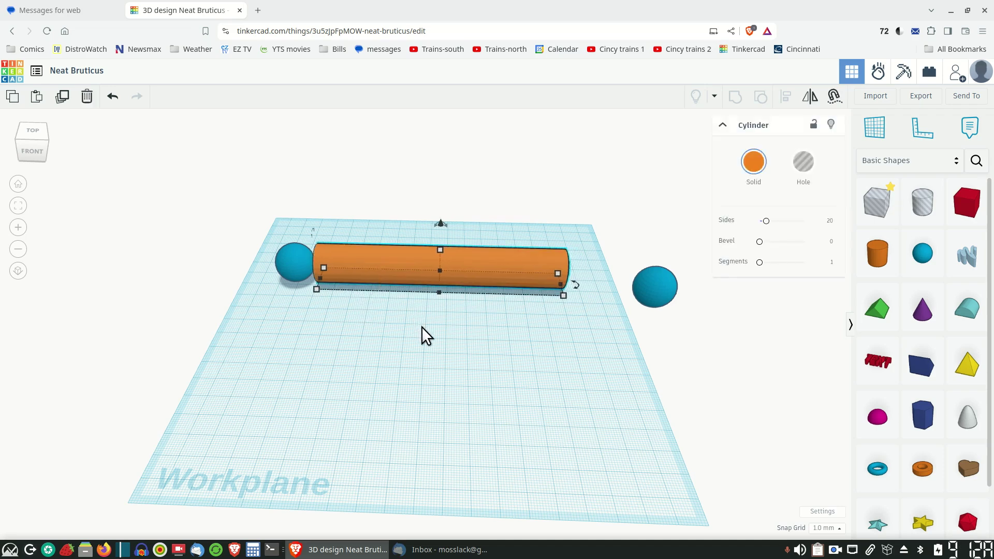
pyautogui.press('Left')
pyautogui.press('Left')
pyautogui.press('Left')
pyautogui.press('Left')
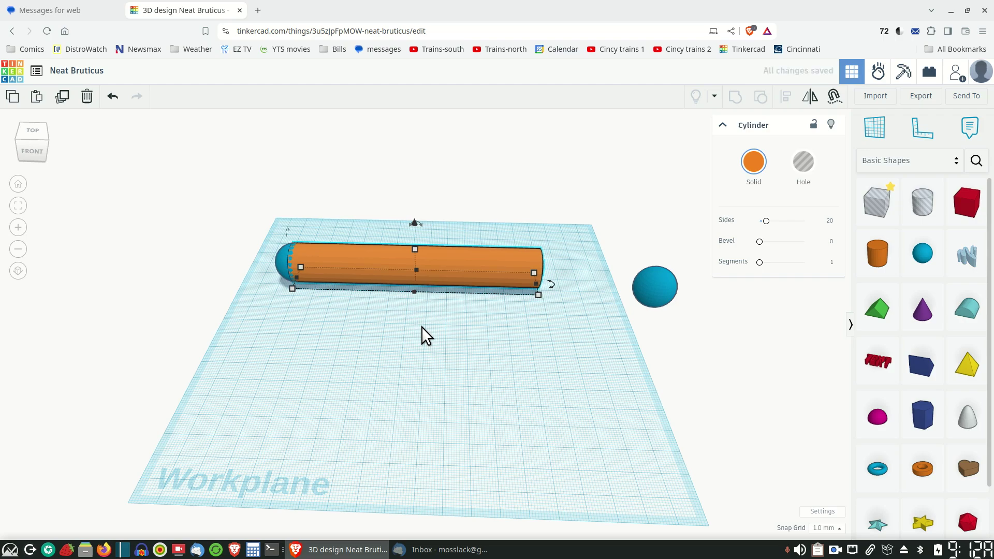
# Step: Move the cylinder and its left sphere together 28 mm right and 41 mm forward on the workplane
pyautogui.moveTo(421, 327); pyautogui.dragTo(446, 371, button='right')
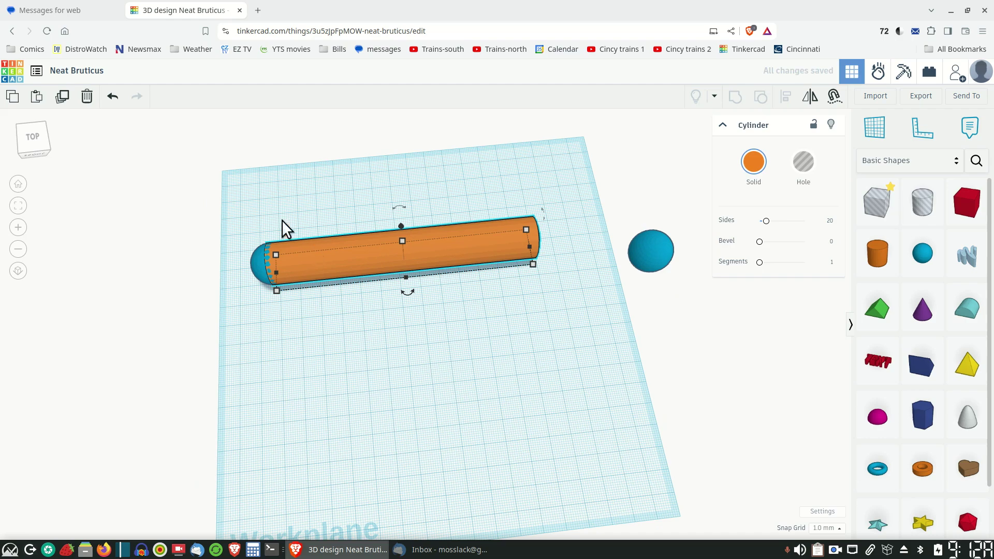
pyautogui.moveTo(222, 204); pyautogui.dragTo(306, 316)
pyautogui.moveTo(328, 272); pyautogui.dragTo(394, 344)
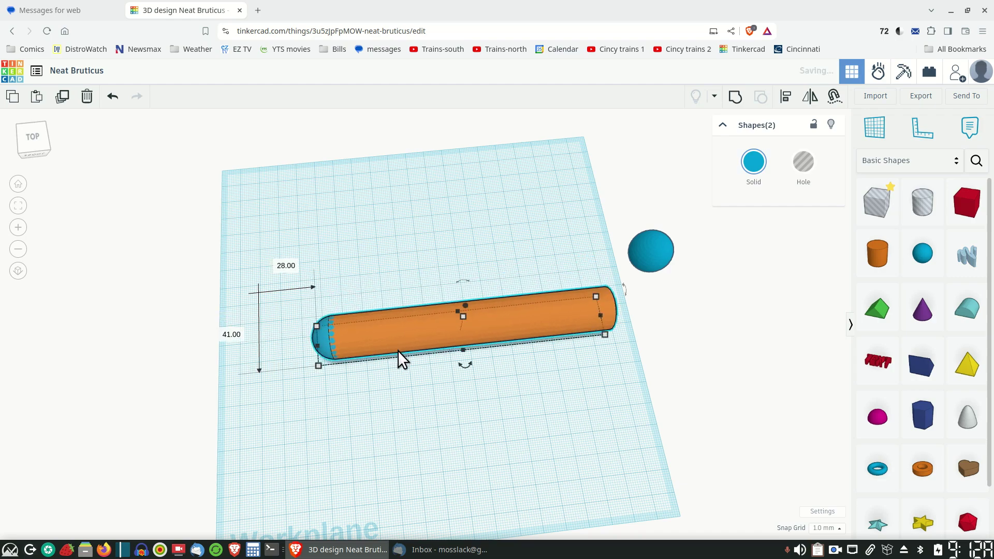
pyautogui.moveTo(506, 470); pyautogui.dragTo(520, 417, button='right')
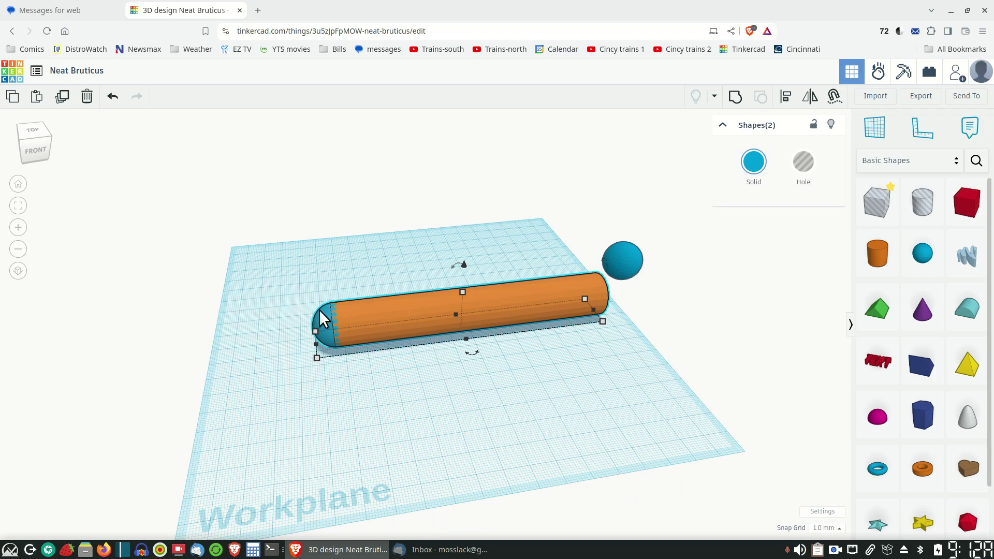
pyautogui.moveTo(377, 353)
pyautogui.mouseDown(button='right')
pyautogui.moveTo(430, 366)
pyautogui.moveTo(533, 357)
pyautogui.moveTo(619, 336)
pyautogui.moveTo(602, 304)
pyautogui.moveTo(420, 305)
pyautogui.moveTo(386, 338)
pyautogui.moveTo(362, 342)
pyautogui.moveTo(377, 352)
pyautogui.moveTo(362, 357)
pyautogui.mouseUp(button='right')
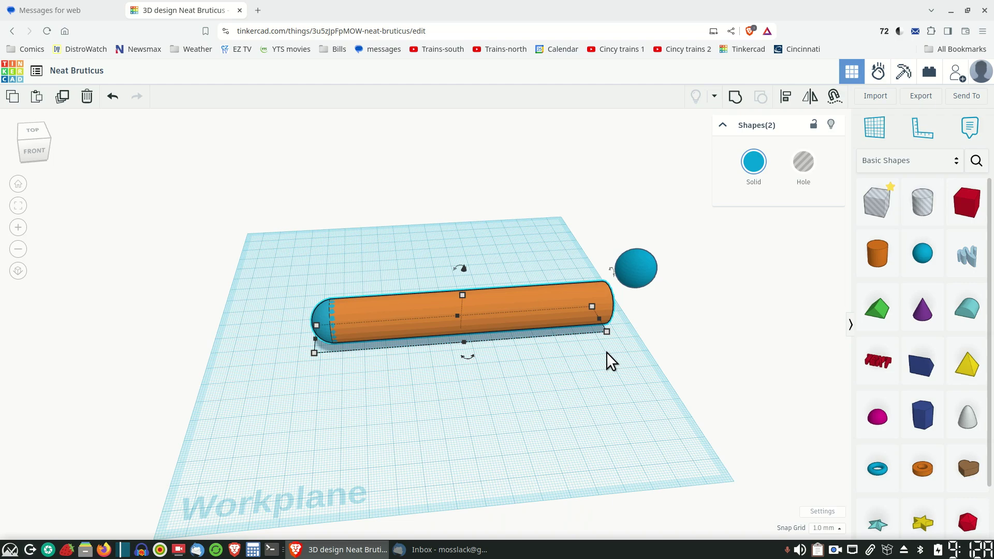
# Step: Move the remaining sphere onto the cylinder's right end so half of it forms a rounded cap
pyautogui.click(641, 265)
pyautogui.moveTo(641, 265); pyautogui.dragTo(608, 300)
pyautogui.click(639, 372)
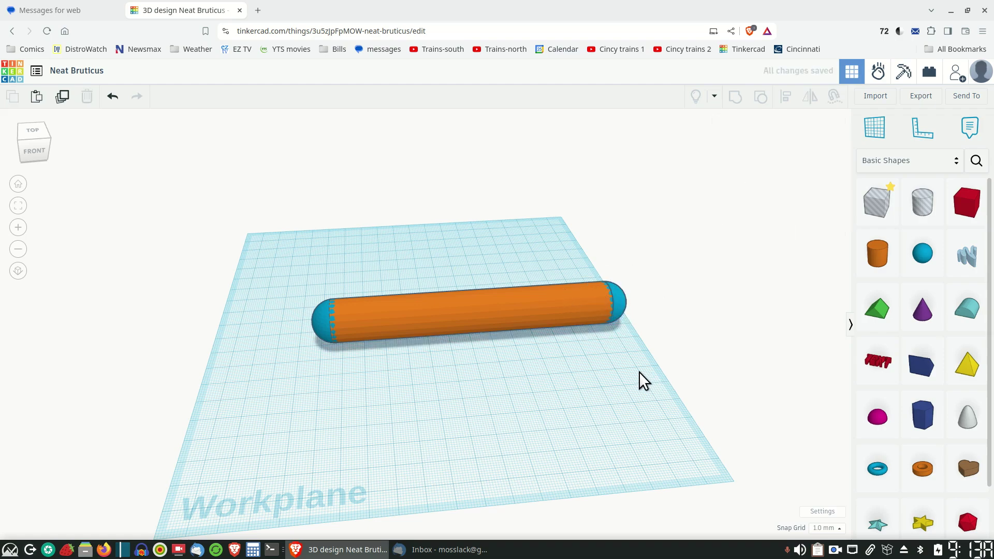
pyautogui.moveTo(622, 407); pyautogui.dragTo(610, 457, button='right')
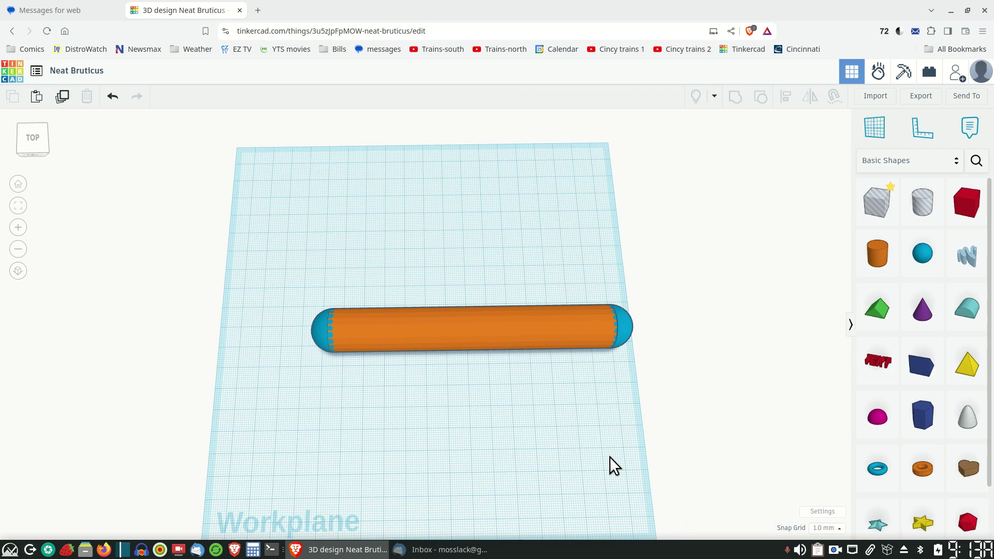
# Step: Nudge the left end sphere 1 mm outward and check the overall size of all three shapes
pyautogui.moveTo(280, 278); pyautogui.dragTo(682, 396)
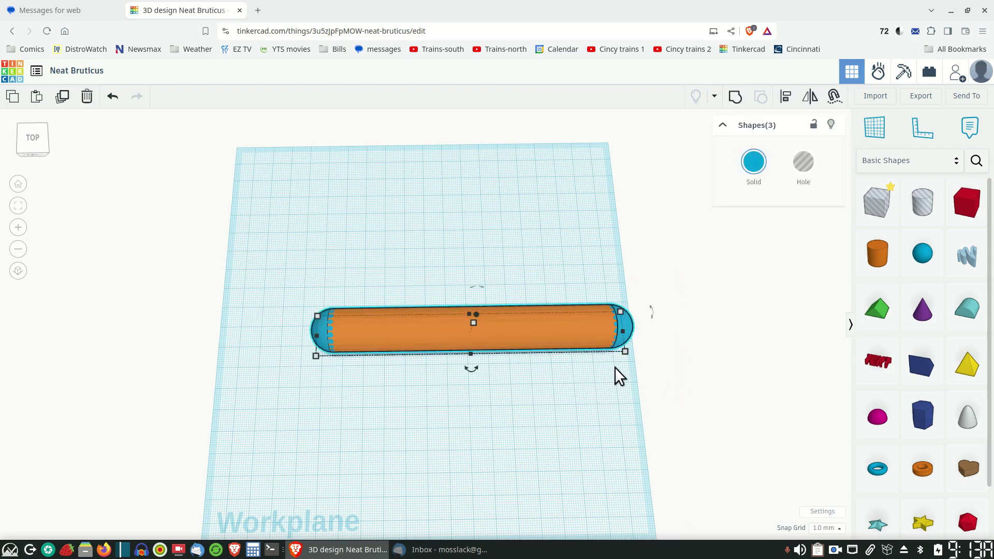
pyautogui.moveTo(625, 352)
pyautogui.click(368, 403)
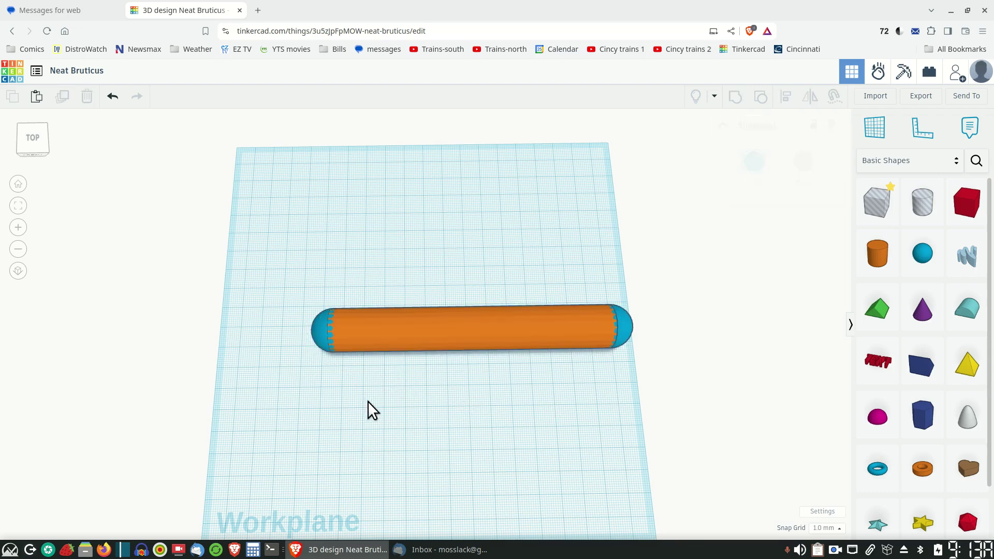
pyautogui.click(321, 338)
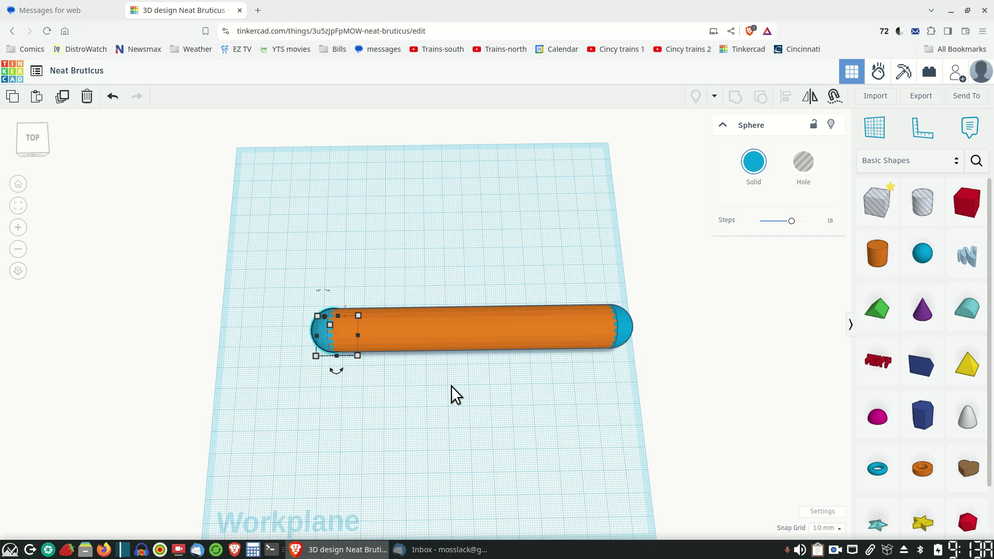
pyautogui.press('Left')
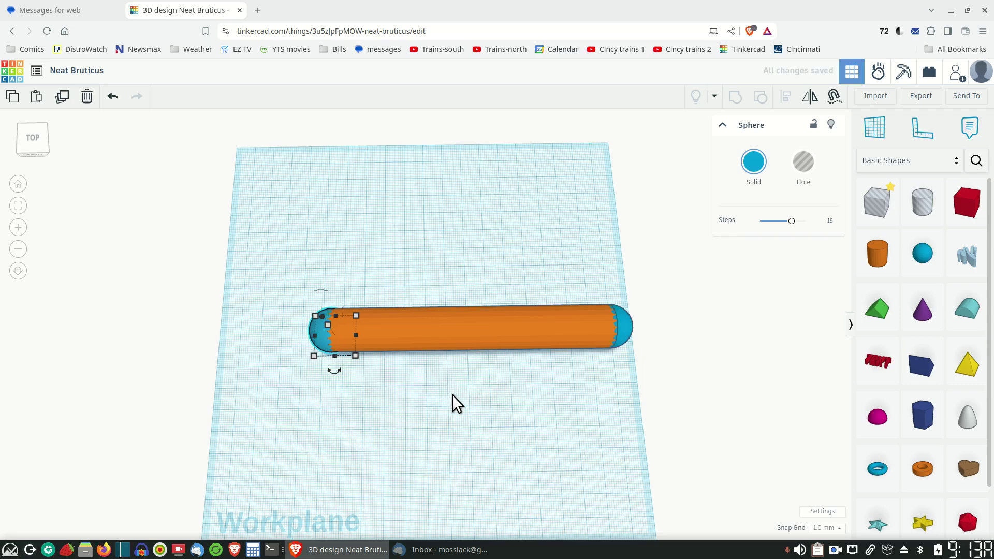
pyautogui.click(452, 396)
pyautogui.moveTo(268, 298); pyautogui.dragTo(649, 368)
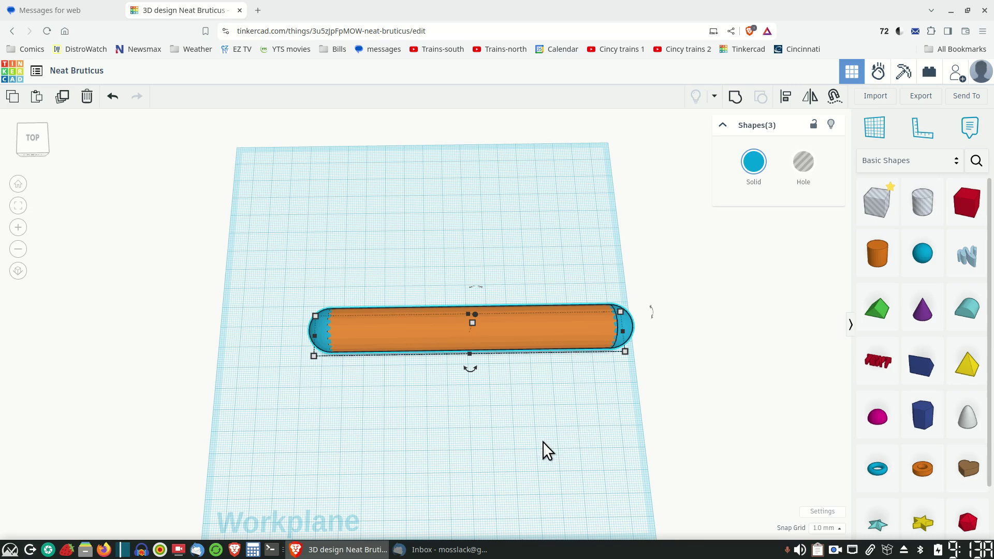
pyautogui.click(266, 354)
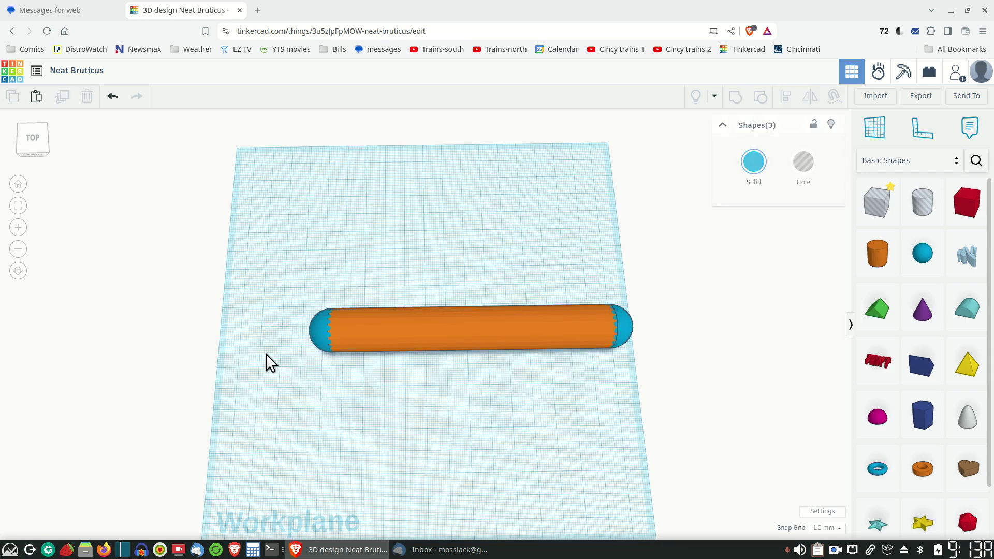
# Step: Check the alignment of the cylinder and both end spheres and group the three shapes into one rod
pyautogui.moveTo(271, 282); pyautogui.dragTo(649, 396)
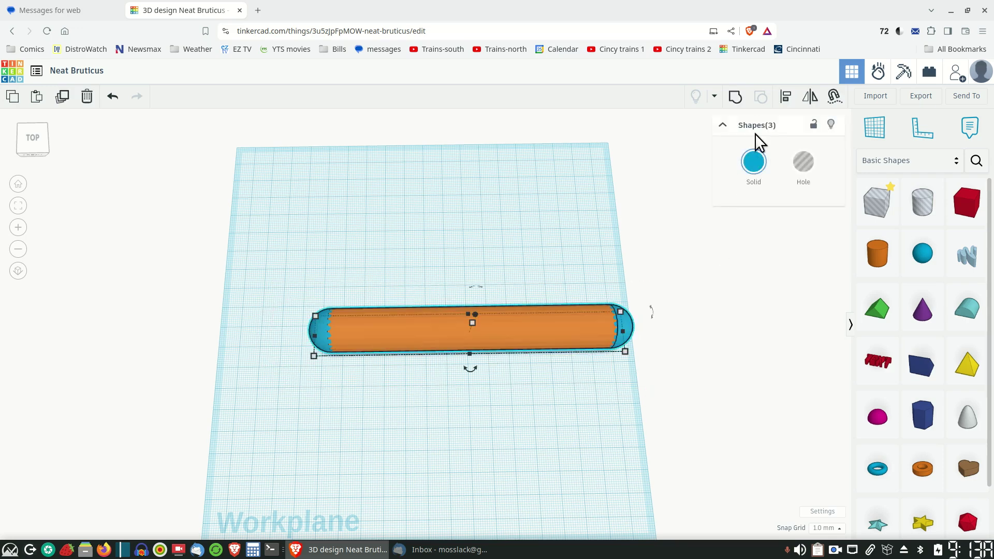
pyautogui.click(785, 97)
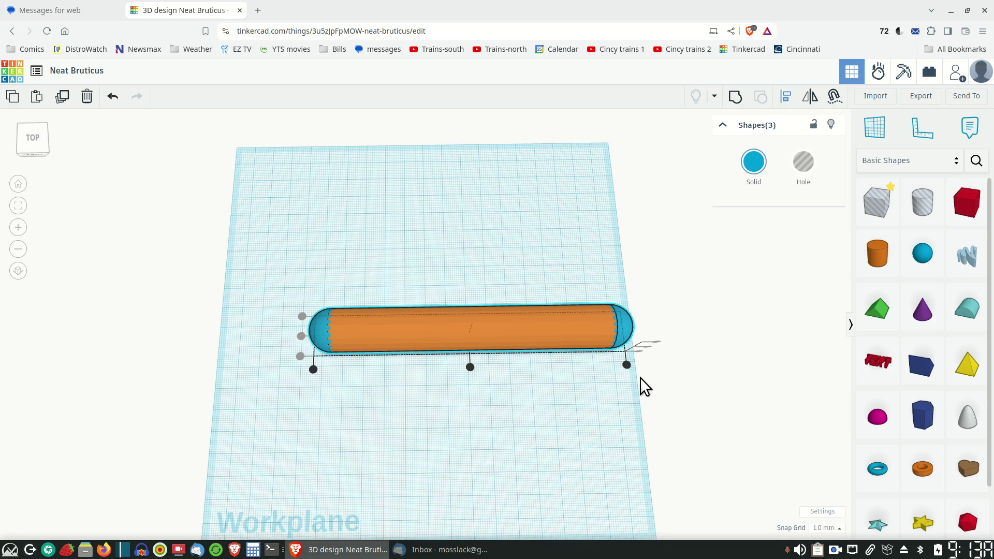
pyautogui.click(544, 408)
pyautogui.moveTo(269, 279); pyautogui.dragTo(632, 370)
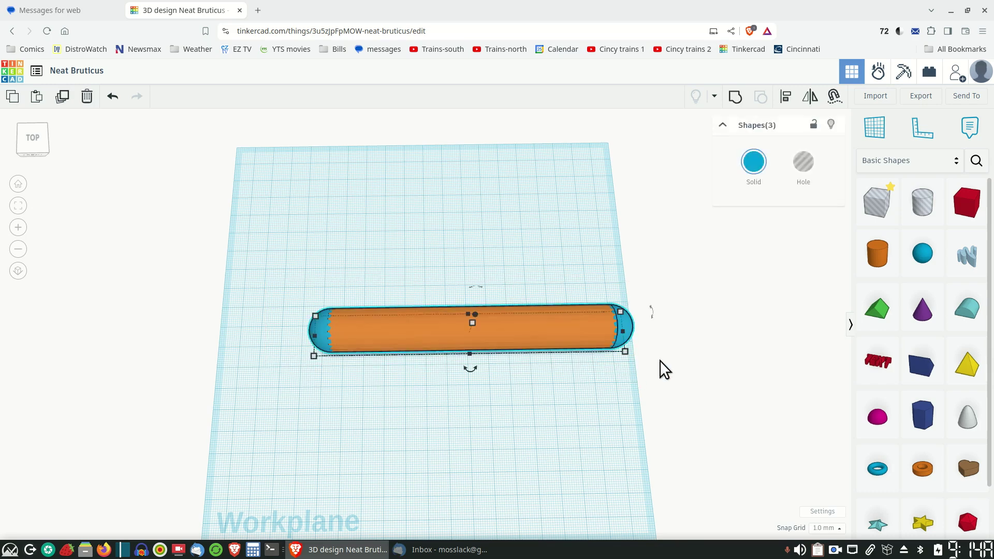
pyautogui.click(733, 99)
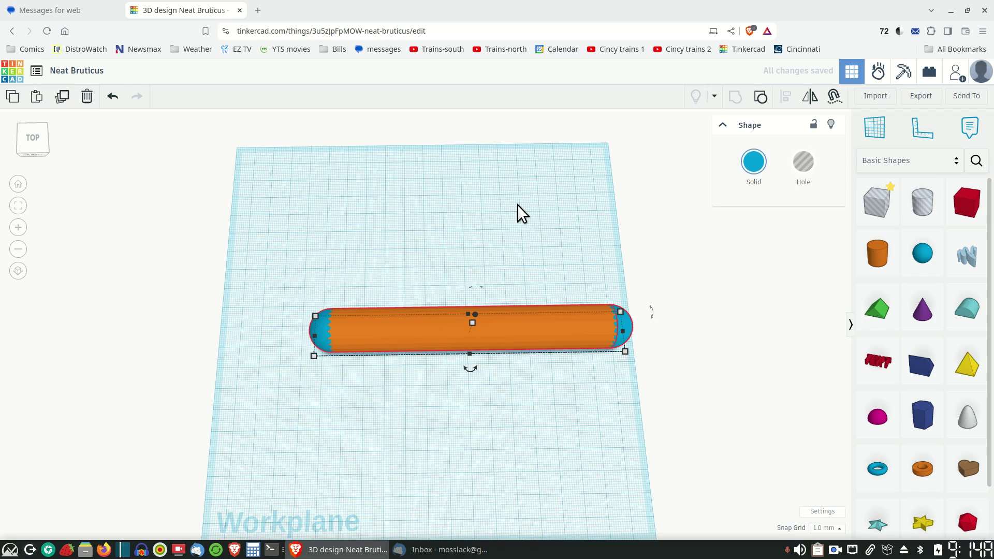
# Step: Move the grouped rod 19 mm left and 41 mm back, and place a duplicate of it parallel in front
pyautogui.moveTo(515, 344); pyautogui.dragTo(467, 254)
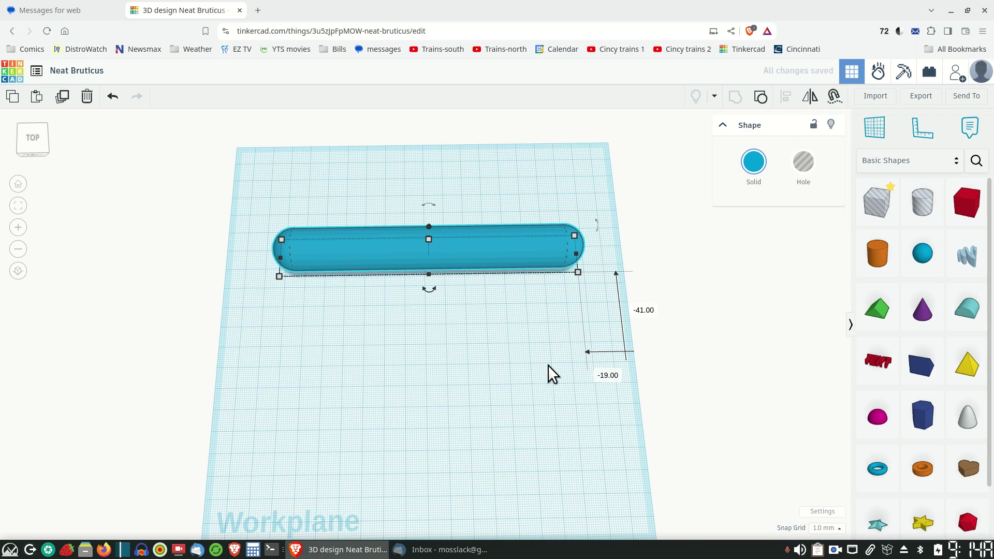
pyautogui.moveTo(545, 372); pyautogui.dragTo(842, 281, button='right')
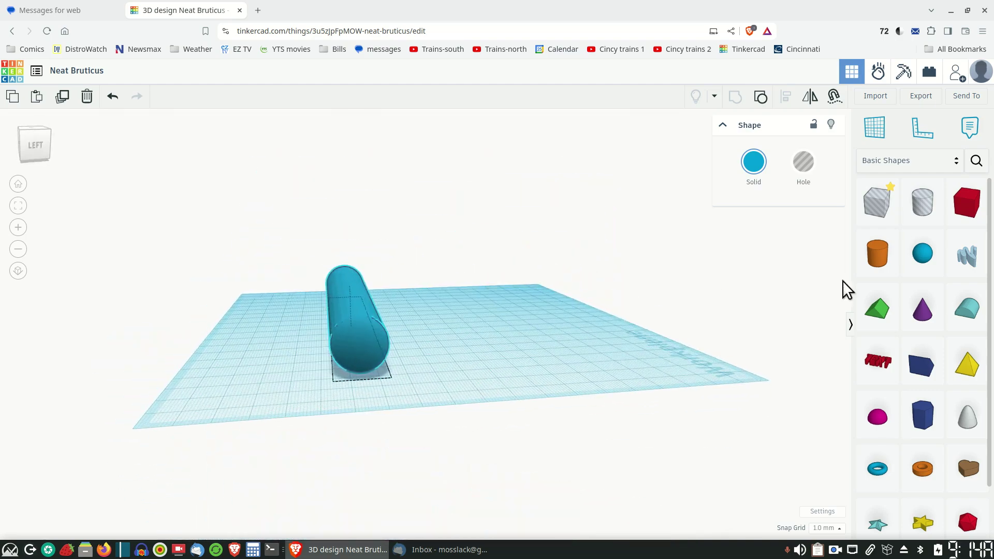
pyautogui.moveTo(842, 281); pyautogui.dragTo(546, 352, button='right')
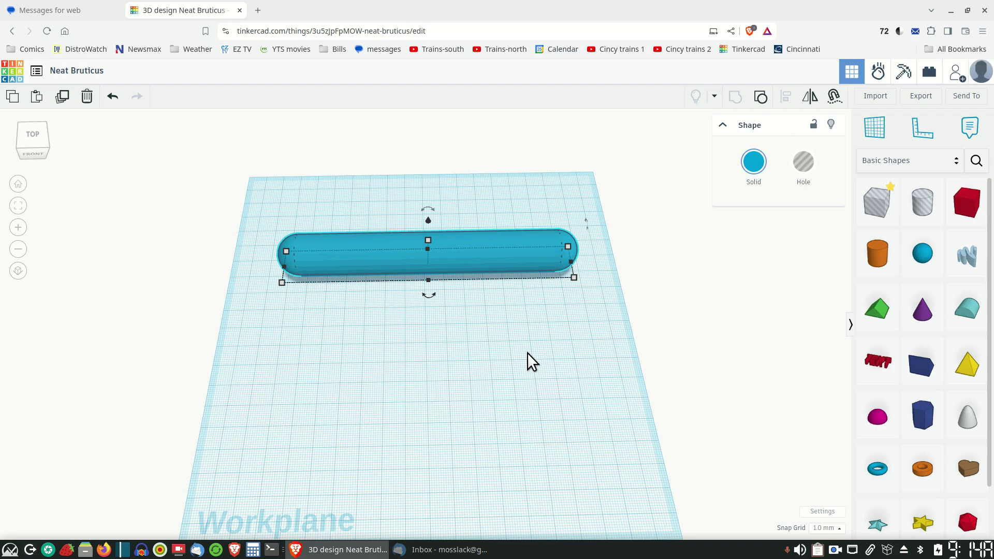
pyautogui.click(62, 100)
pyautogui.moveTo(396, 241); pyautogui.dragTo(395, 365)
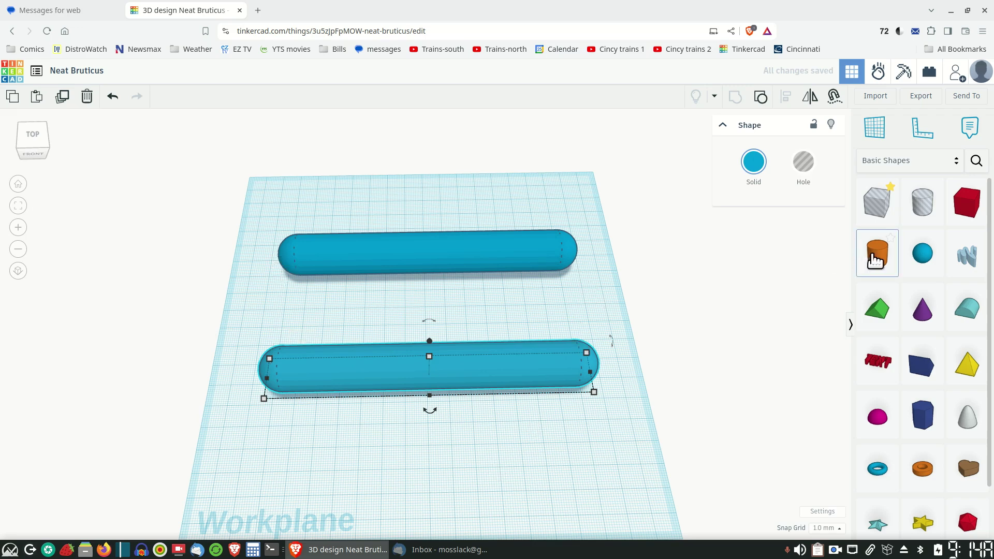
# Step: Add a cylinder next to the right end of the rear rod and rotate it 90° so it lies flat across the rods' direction
pyautogui.click(682, 244)
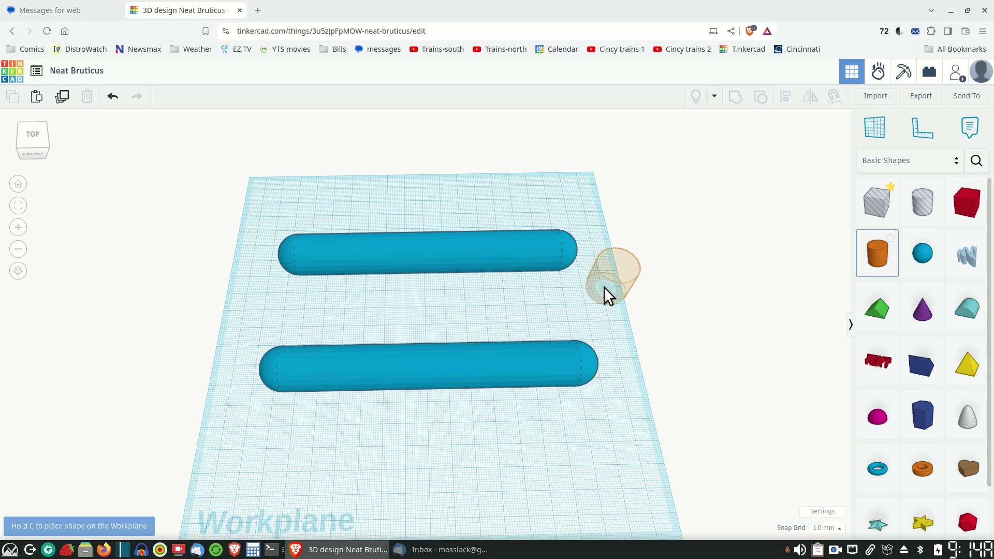
pyautogui.click(605, 288)
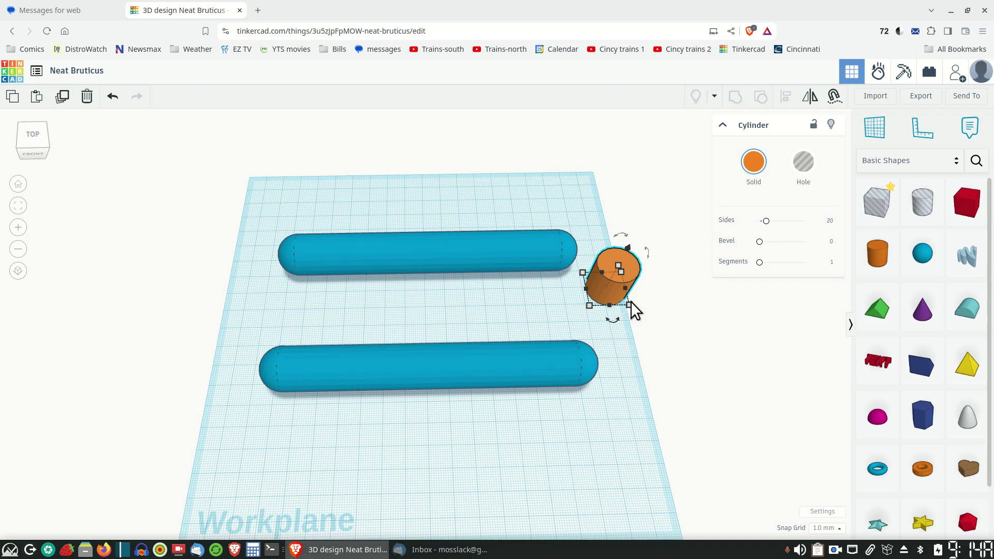
pyautogui.moveTo(647, 255); pyautogui.dragTo(668, 207)
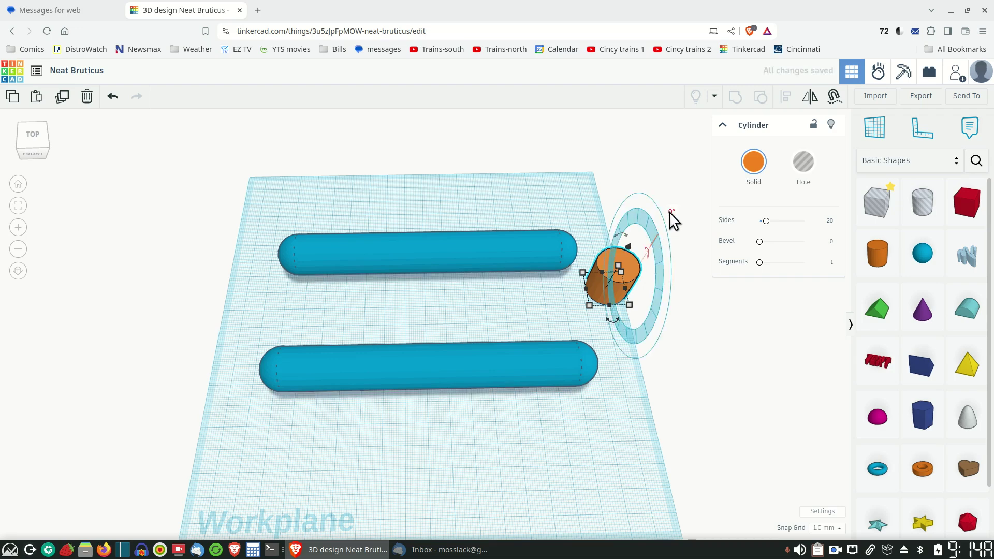
pyautogui.write('90')
pyautogui.press('Return')
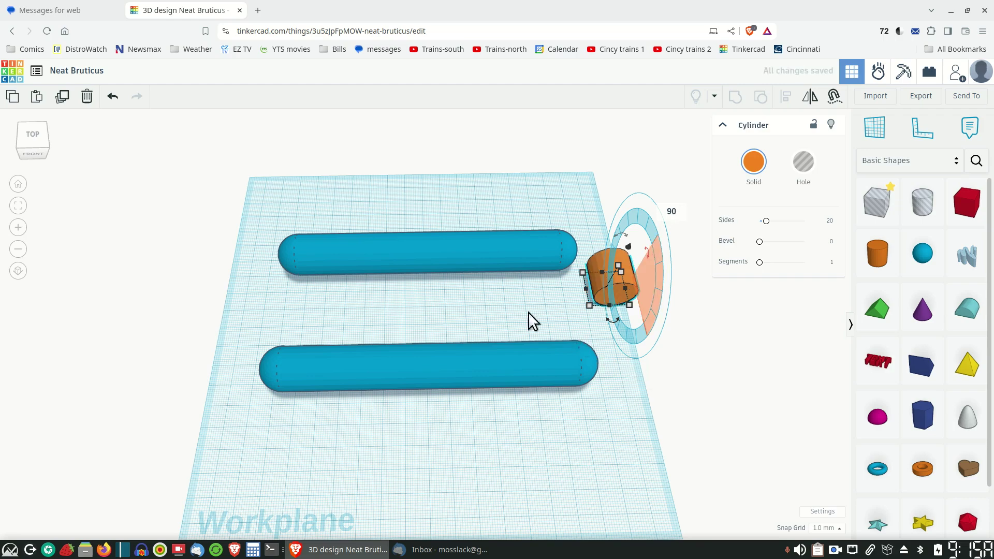
# Step: Set the length of the orange cylinder to 60 mm
pyautogui.moveTo(583, 483); pyautogui.dragTo(329, 453, button='right')
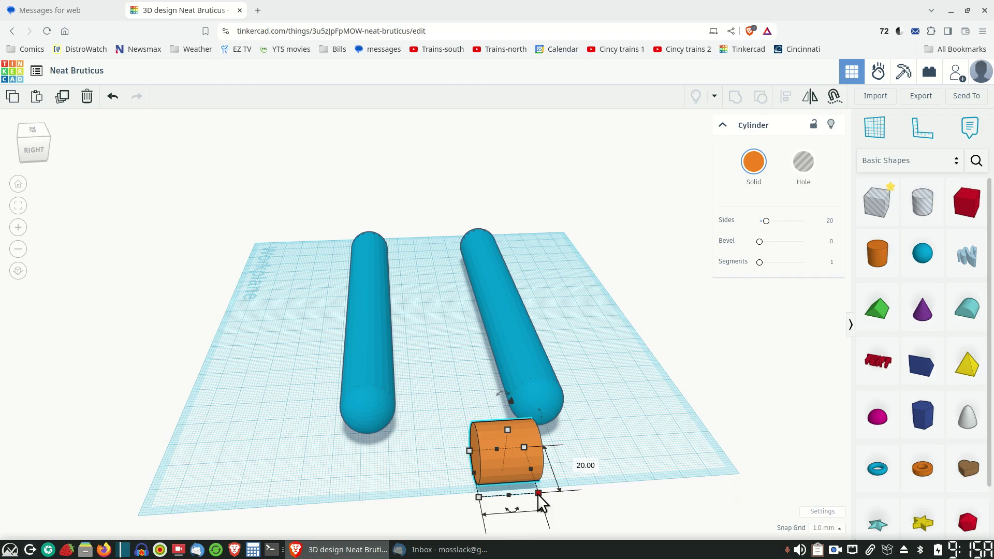
pyautogui.scroll(-4, 538, 499)
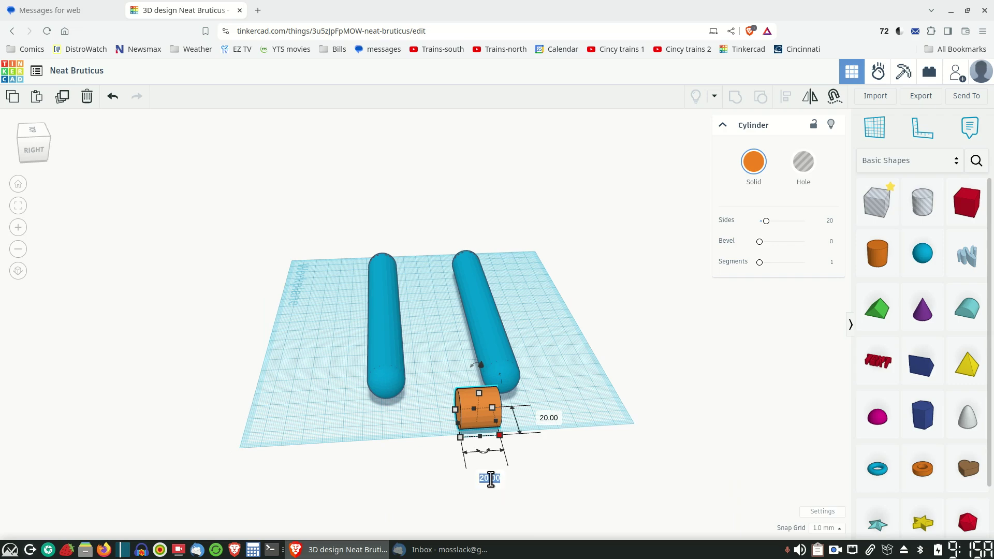
pyautogui.press('BackSpace')
pyautogui.write('60')
pyautogui.press('Return')
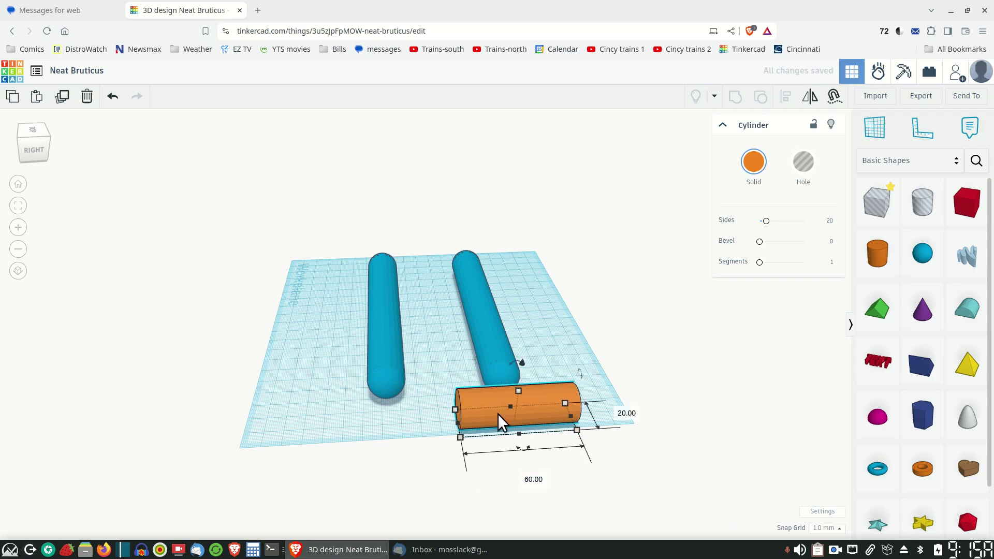
# Step: Align the two blue rods to each other by their centers along their length
pyautogui.moveTo(525, 481); pyautogui.dragTo(792, 544, button='right')
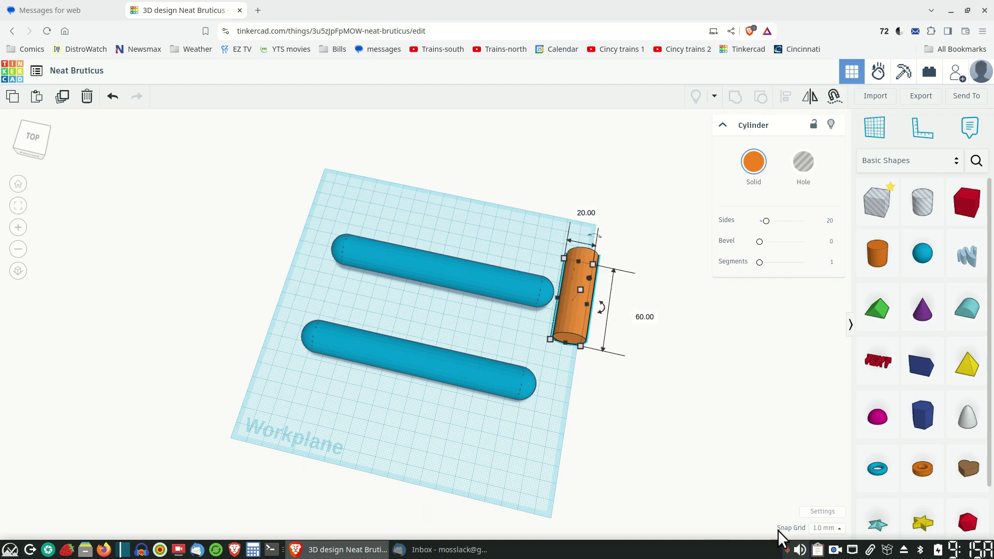
pyautogui.moveTo(644, 521); pyautogui.dragTo(443, 394, button='right')
pyautogui.moveTo(325, 197); pyautogui.dragTo(392, 408)
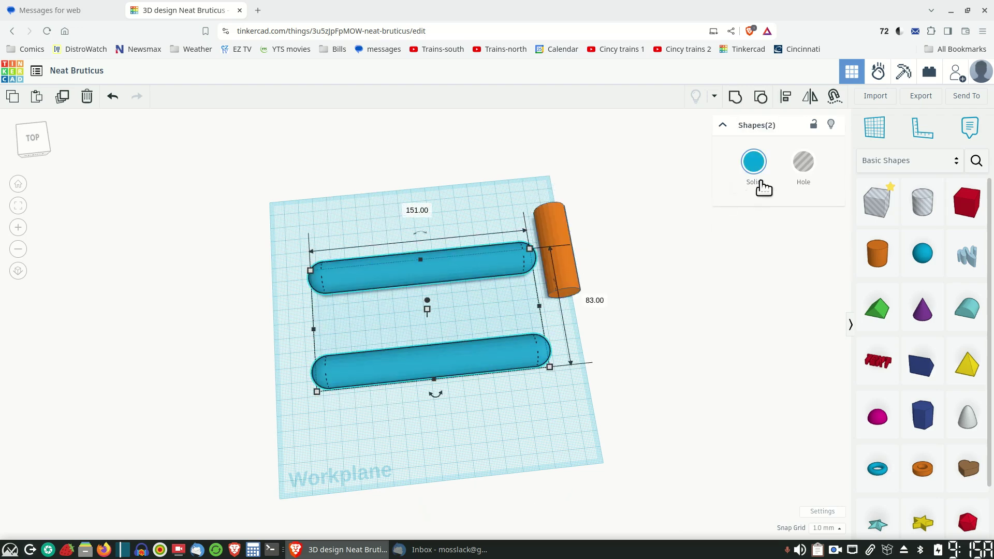
pyautogui.click(787, 103)
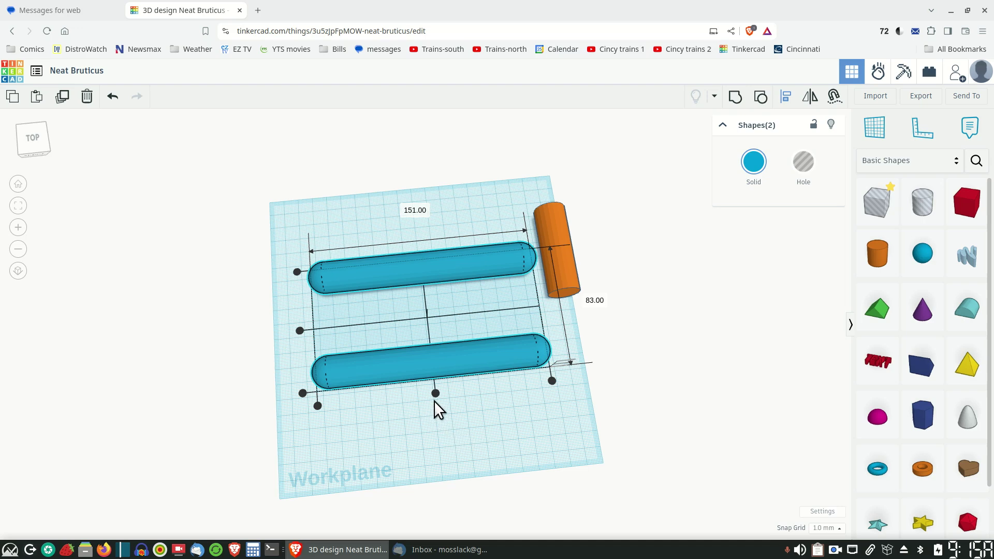
pyautogui.click(436, 394)
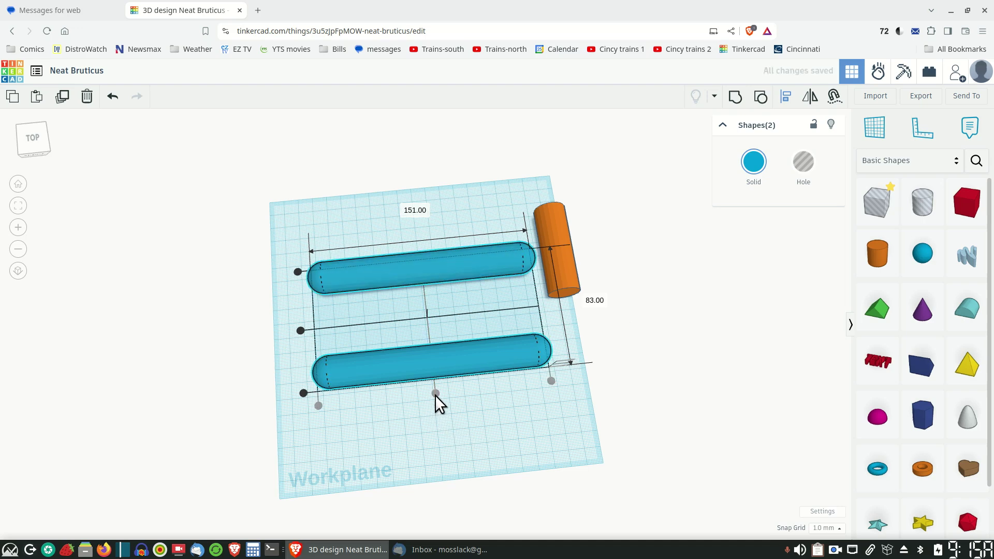
pyautogui.click(451, 413)
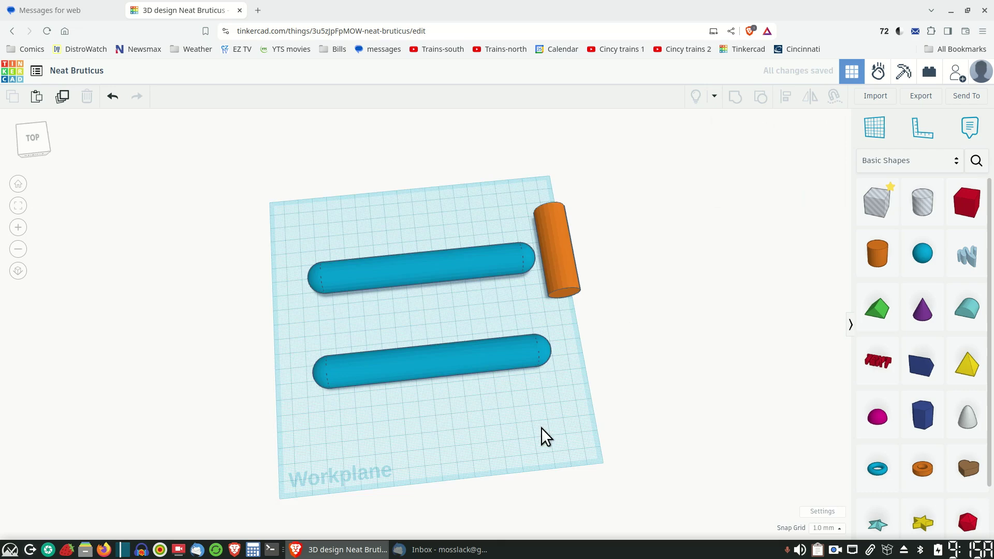
# Step: Move the orange cylinder 26 mm inward and 34 mm toward the front so it bridges the right ends of both rods
pyautogui.moveTo(541, 428); pyautogui.dragTo(304, 399, button='right')
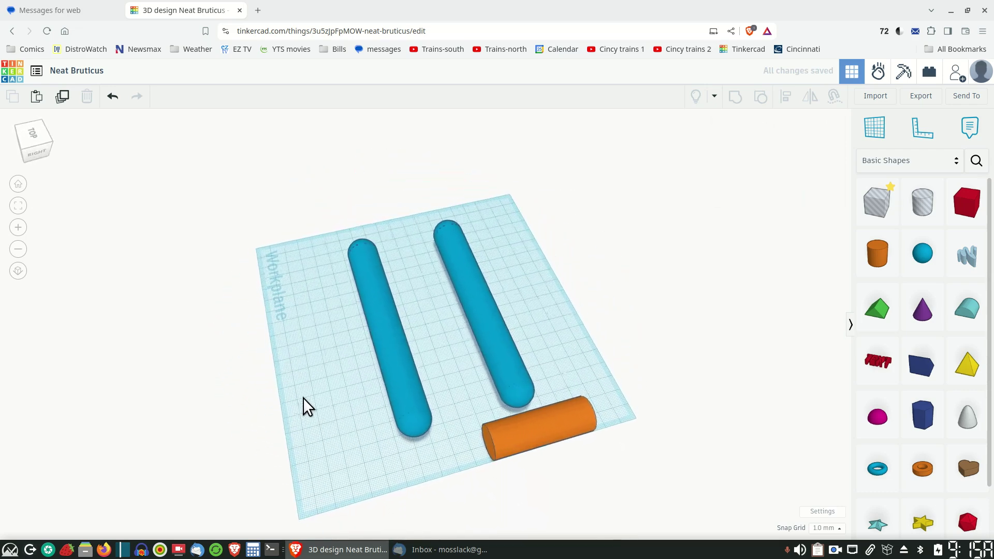
pyautogui.moveTo(550, 424); pyautogui.dragTo(476, 398)
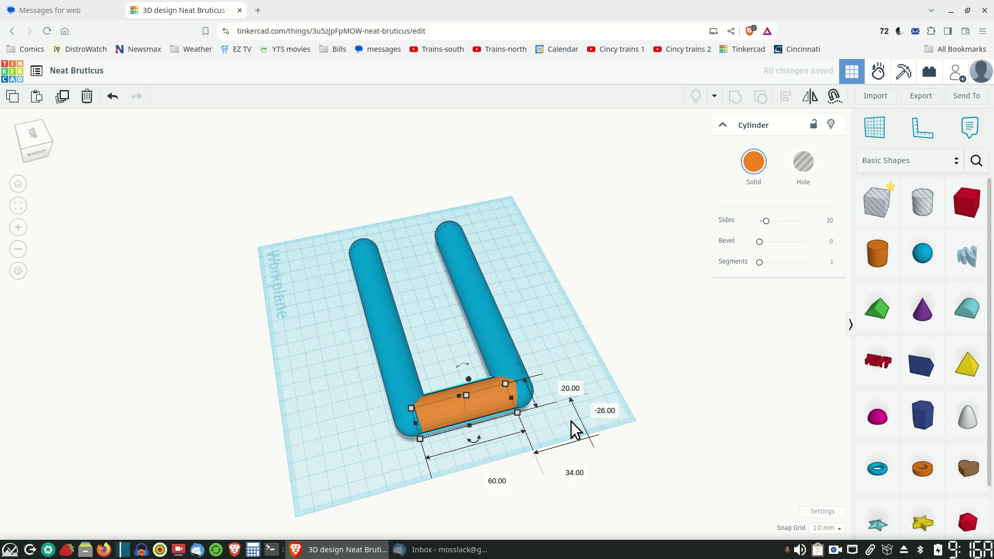
pyautogui.moveTo(637, 466); pyautogui.dragTo(580, 427, button='right')
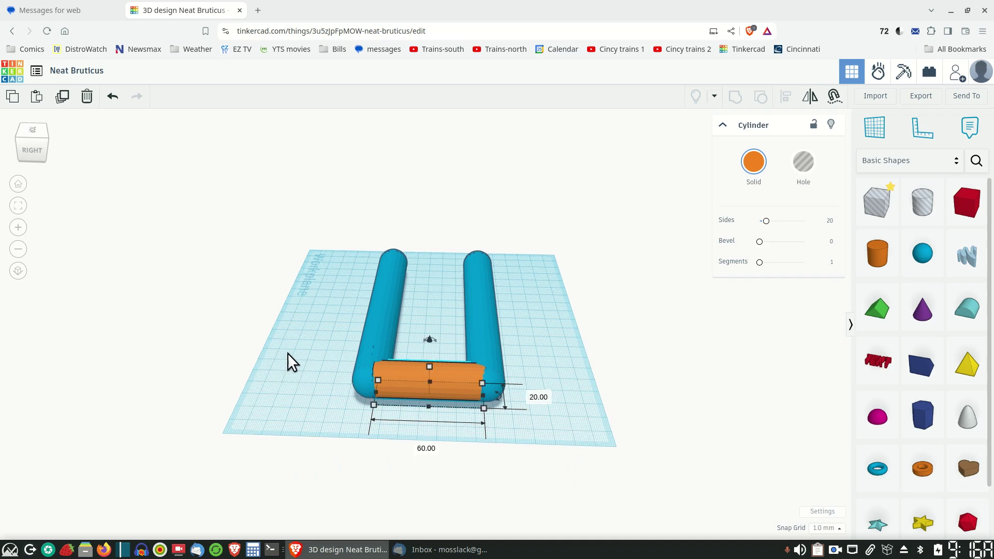
# Step: Select both rods and the connecting cylinder, and examine the joints and the overall size of the U shape
pyautogui.moveTo(293, 351); pyautogui.dragTo(536, 423)
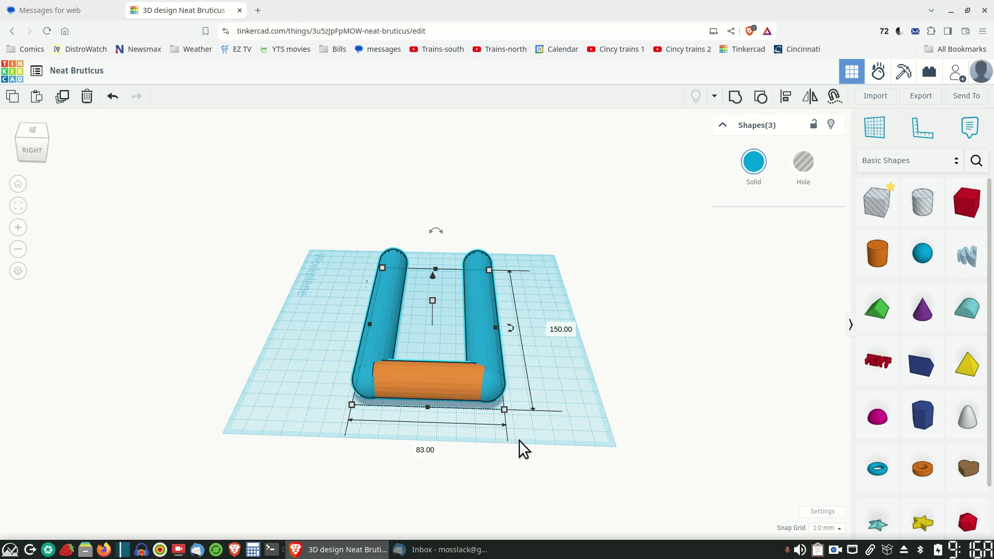
pyautogui.scroll(3, 518, 440)
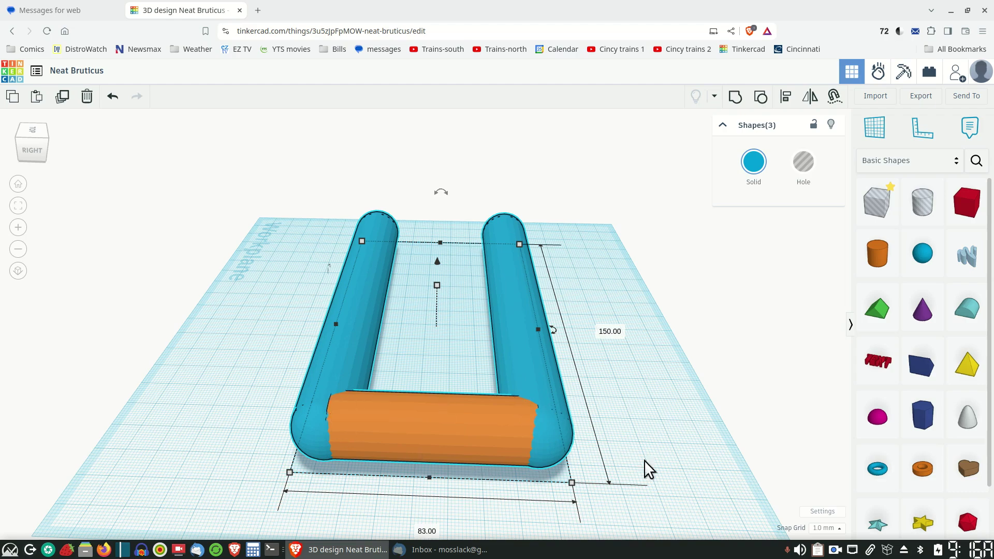
pyautogui.moveTo(653, 454); pyautogui.dragTo(876, 491, button='right')
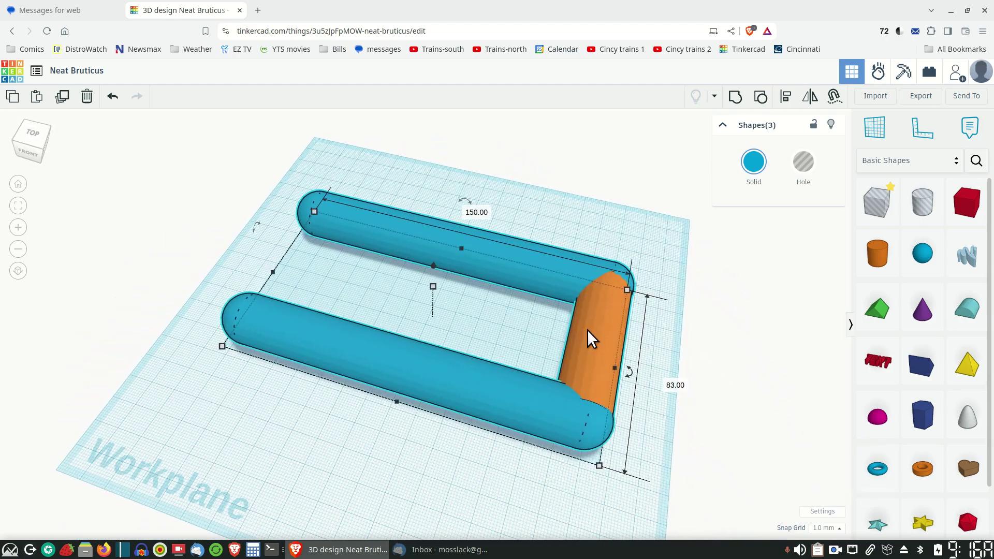
# Step: Align the connecting cylinder's outer side with the right end of the rear rod and inspect the joint from the right
pyautogui.click(581, 213)
pyautogui.moveTo(580, 213); pyautogui.dragTo(635, 315)
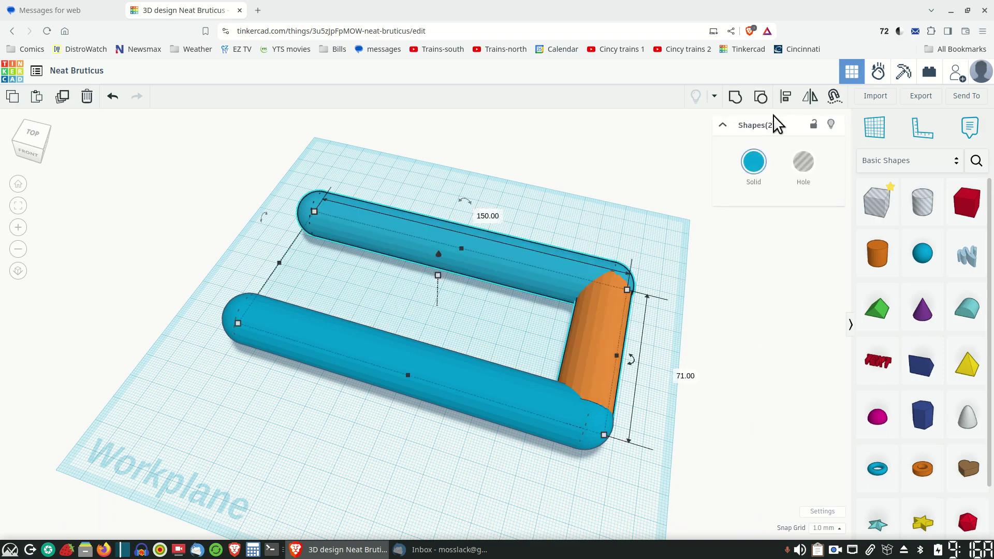
pyautogui.click(784, 101)
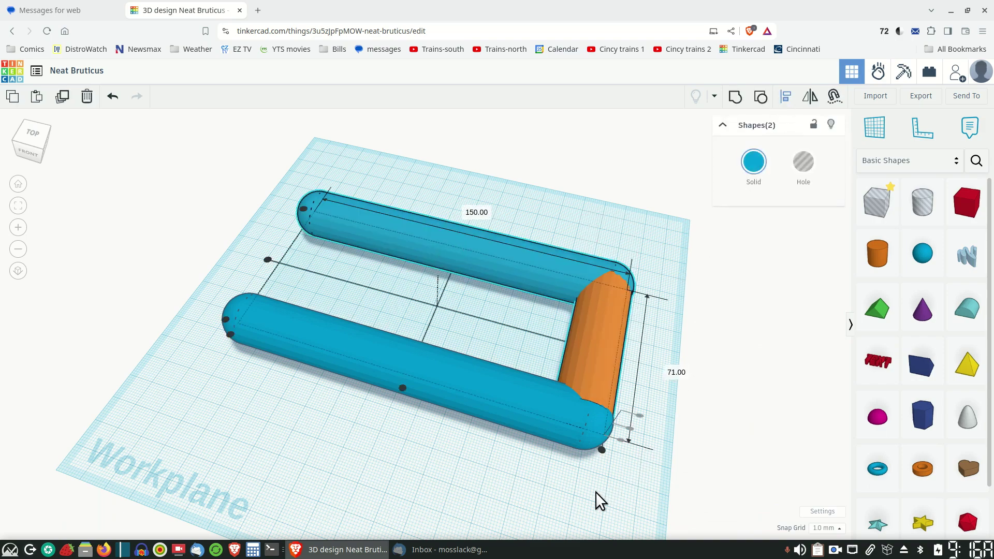
pyautogui.click(600, 451)
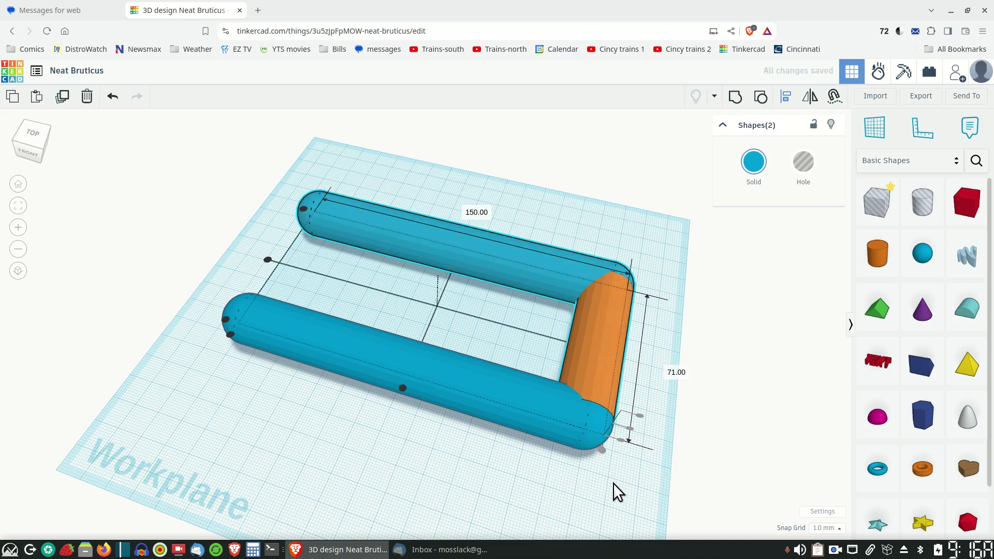
pyautogui.moveTo(617, 482); pyautogui.dragTo(417, 438, button='right')
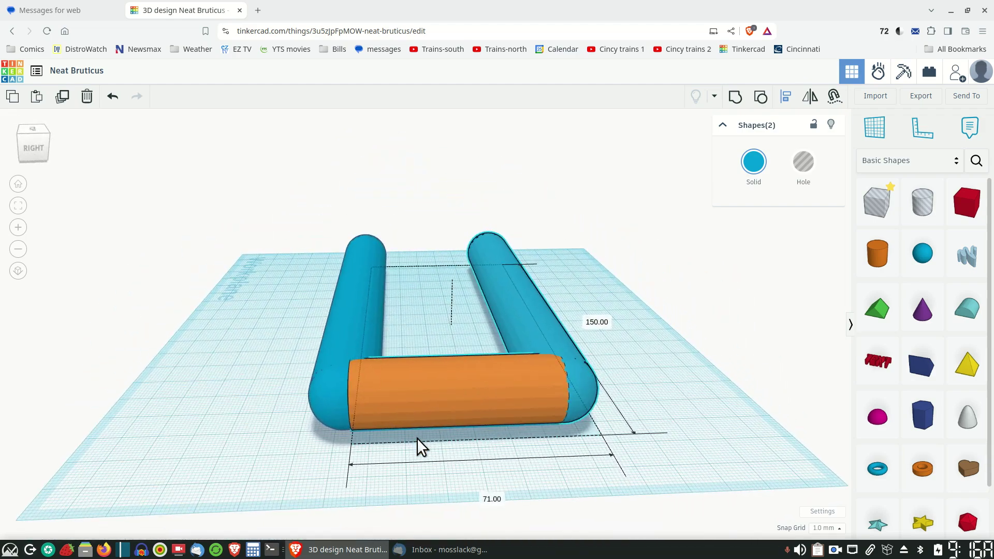
pyautogui.press('l')
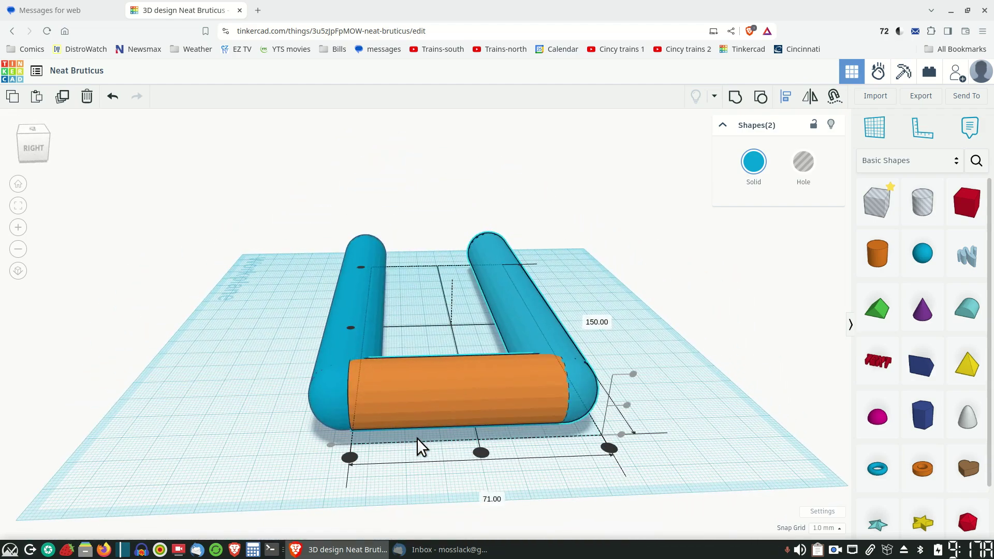